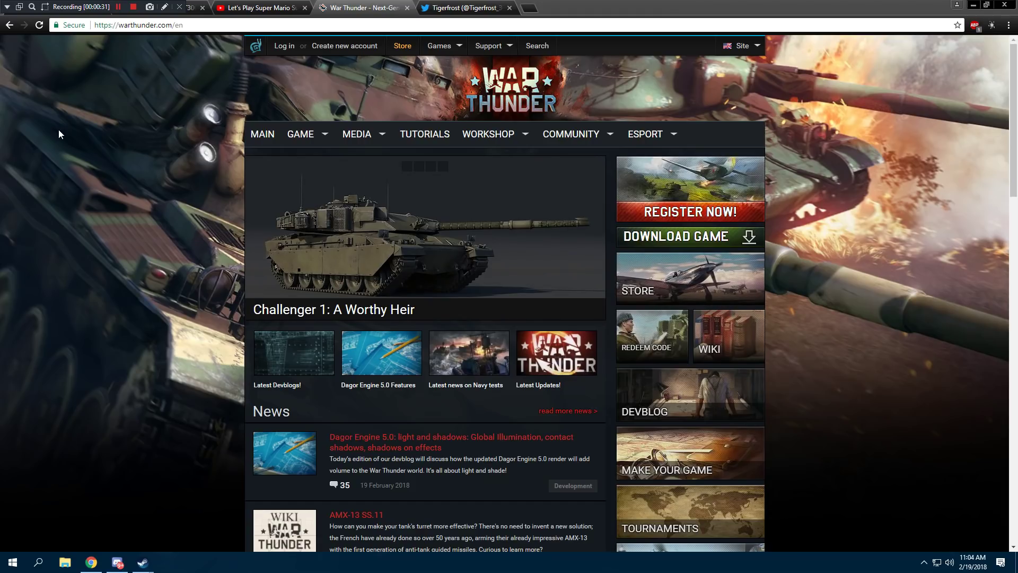
scroll(174, 221, down, 3)
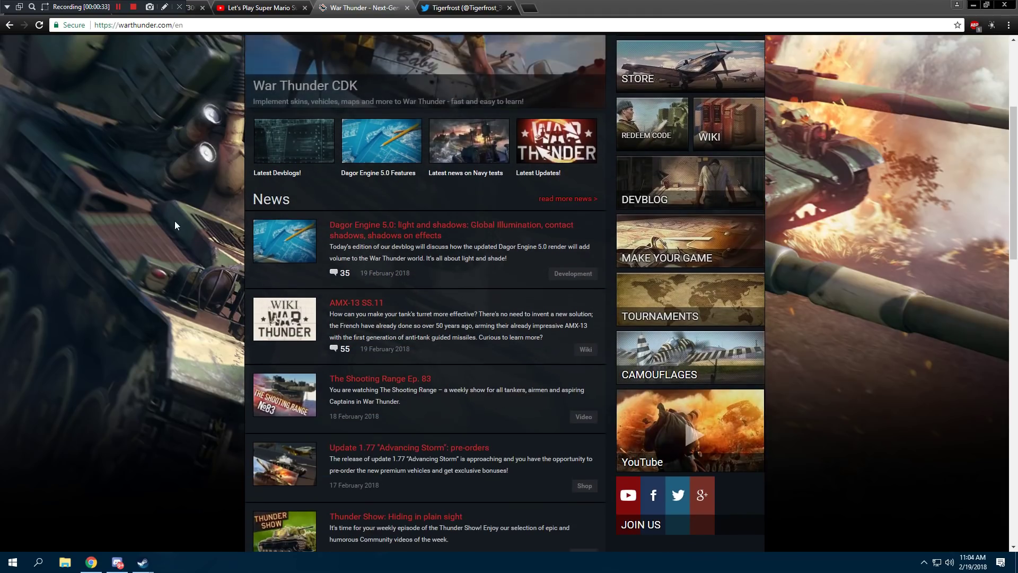
Step: Open the Dagor Engine 5.0 light-and-shadows devblog in a new tab from the homepage News list
middle_click(395, 241)
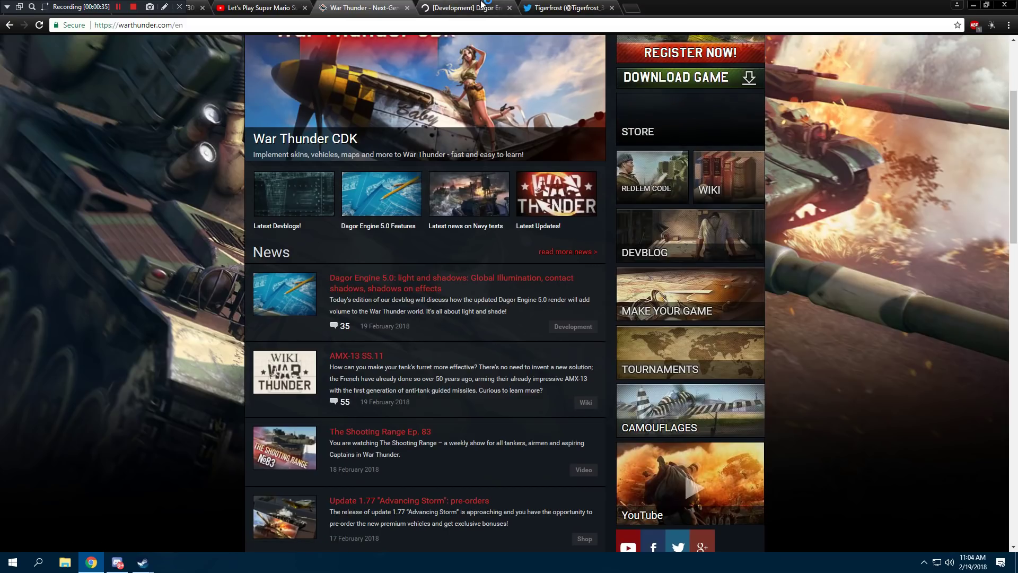
Step: From the new devblog tab, open the Temporal Anti-Aliasing and Leopard 2K devblogs in background tabs and switch to them
key(ctrl+Tab)
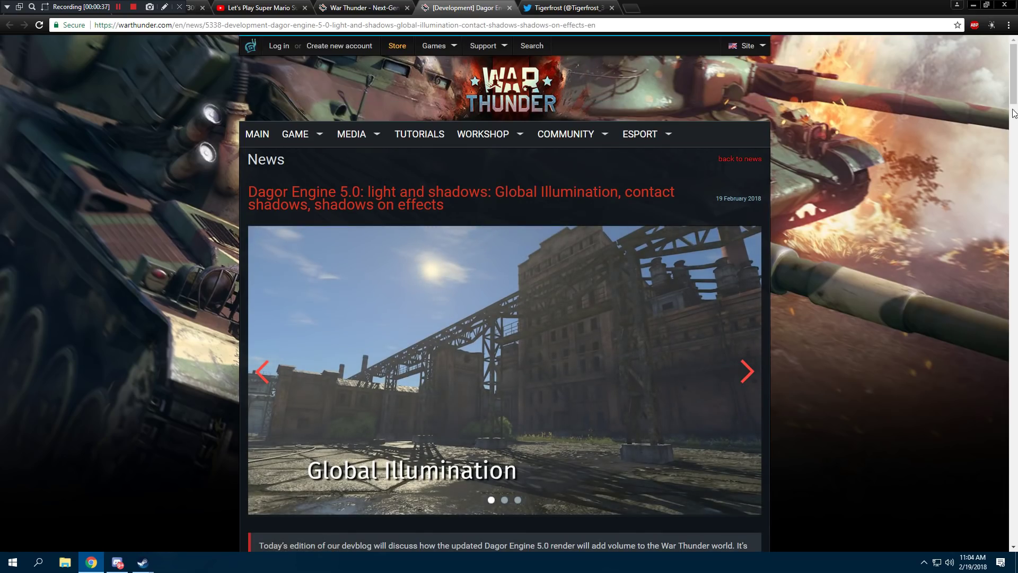
click(1013, 191)
drag(1013, 190, 996, 436)
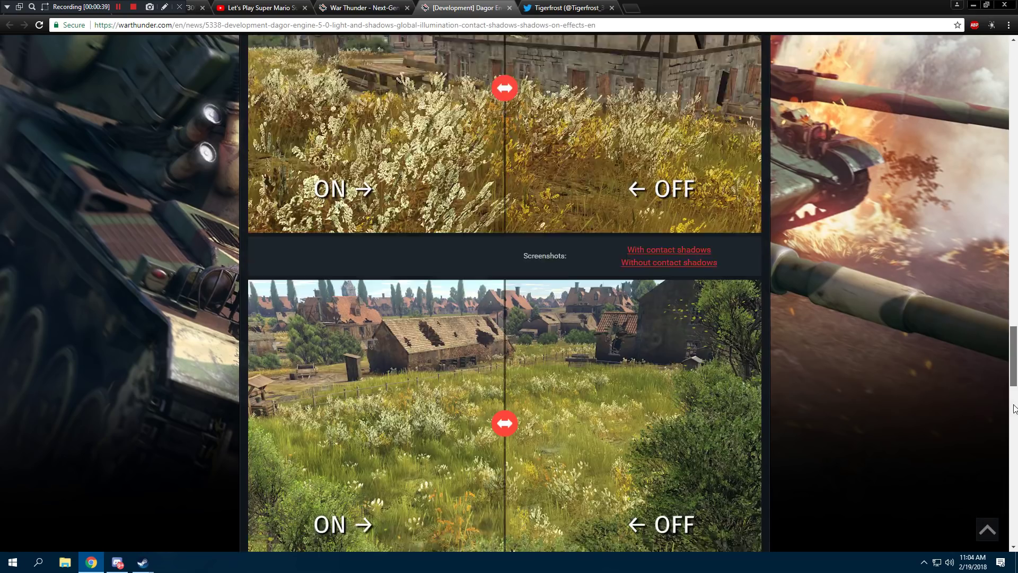
scroll(996, 436, up, 2)
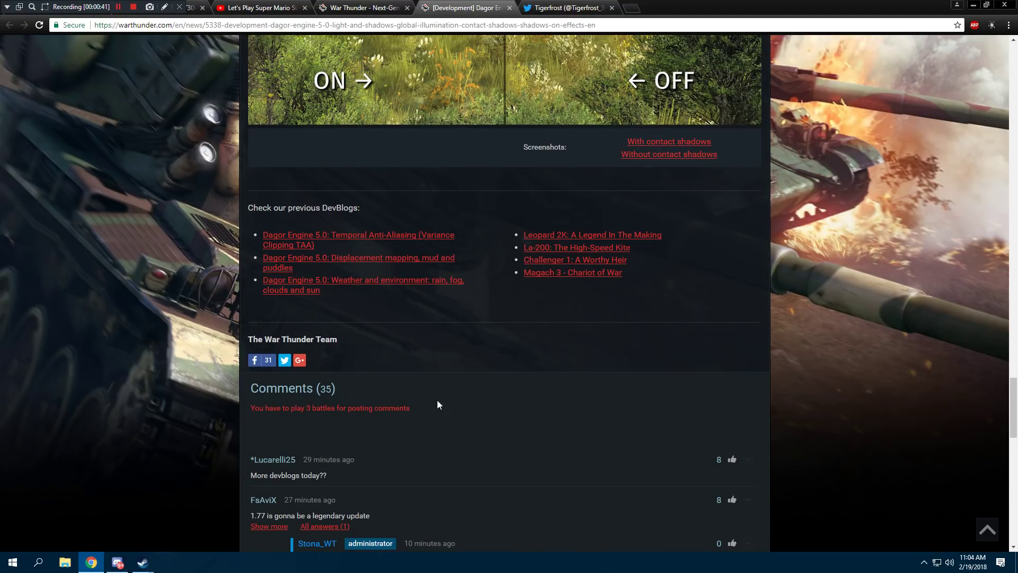
middle_click(387, 238)
middle_click(384, 291)
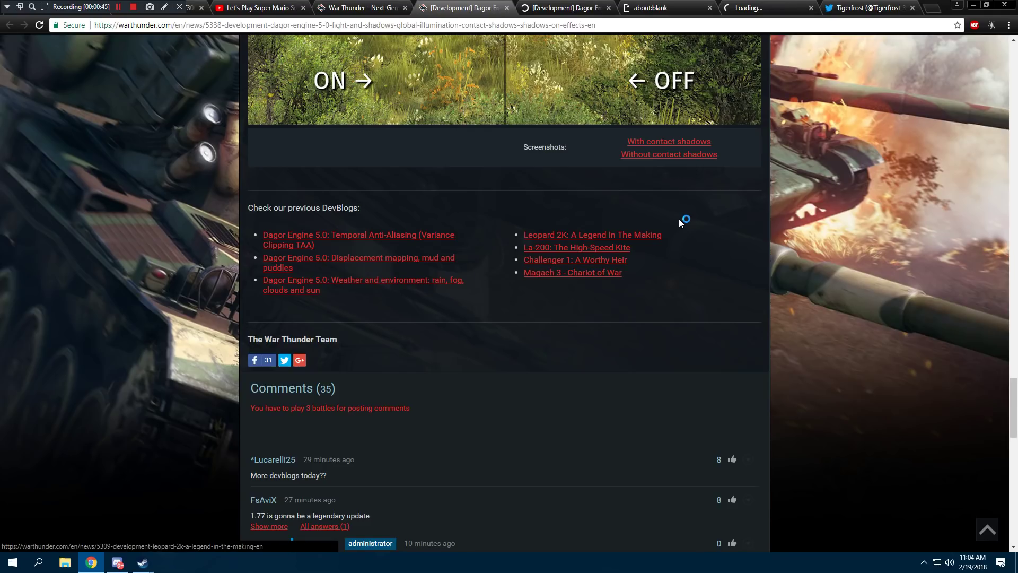
click(557, 7)
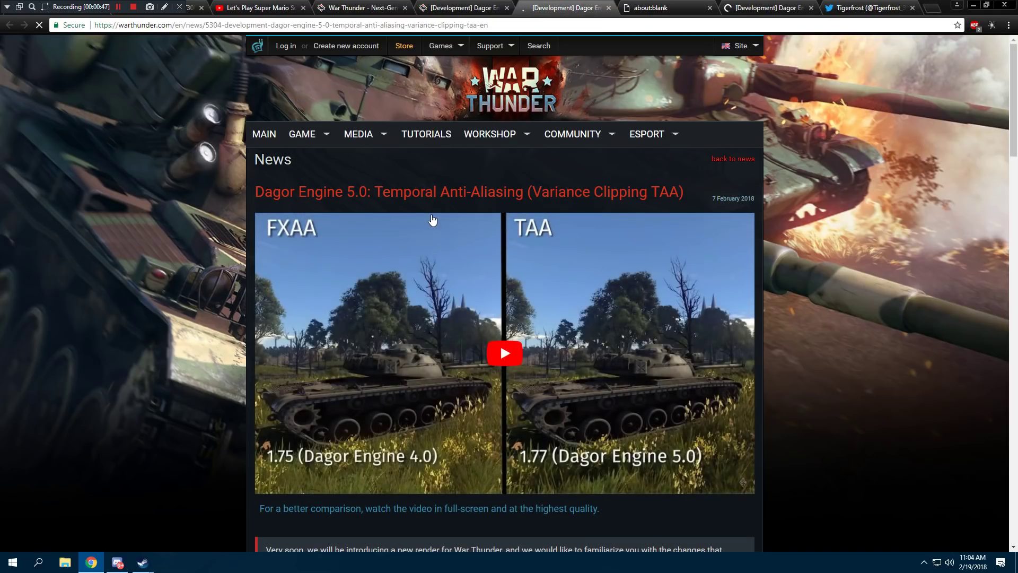
scroll(479, 186, down, 4)
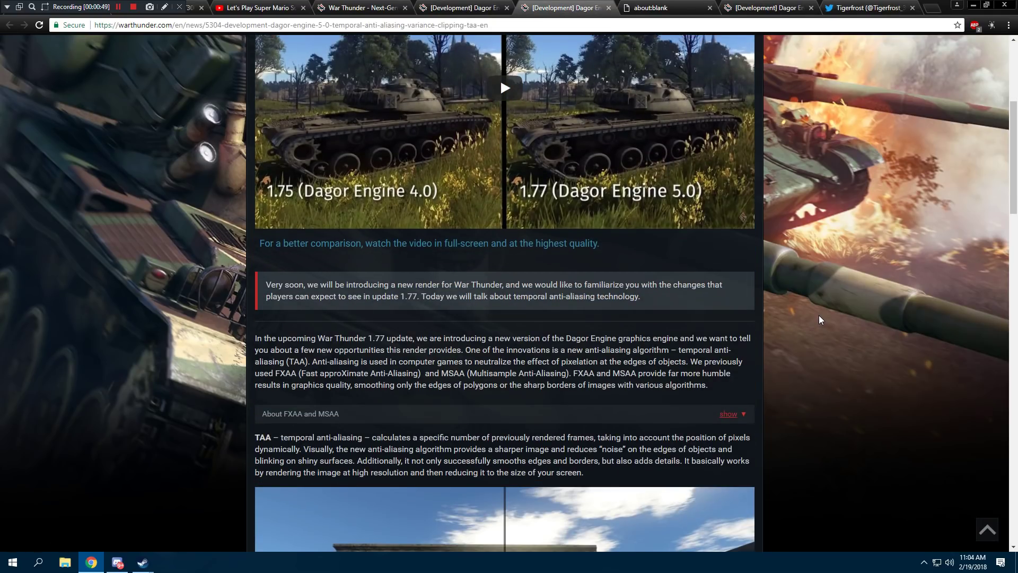
scroll(628, 179, up, 2)
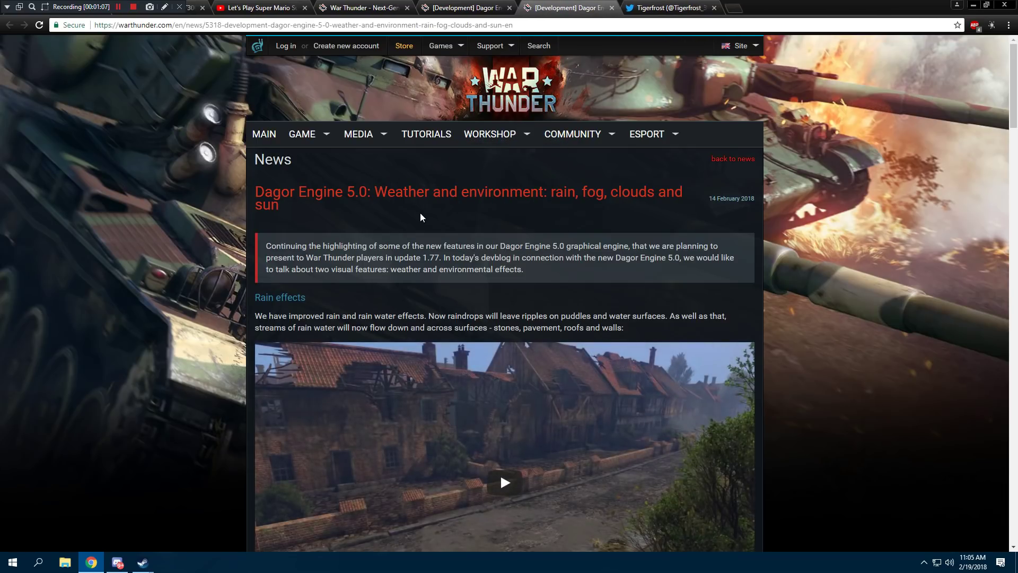
scroll(812, 216, down, 2)
scroll(559, 152, up, 1)
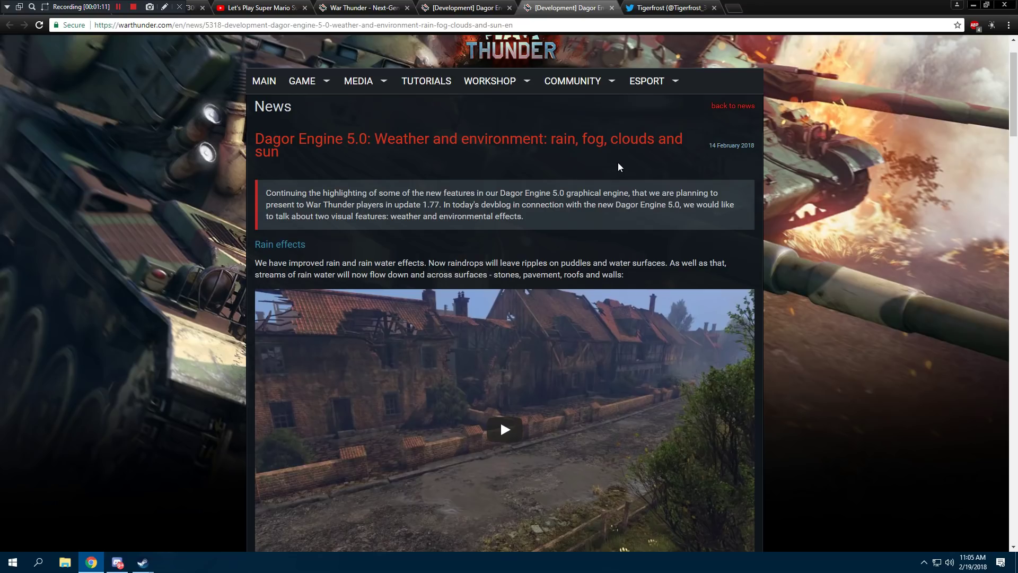
scroll(669, 141, down, 3)
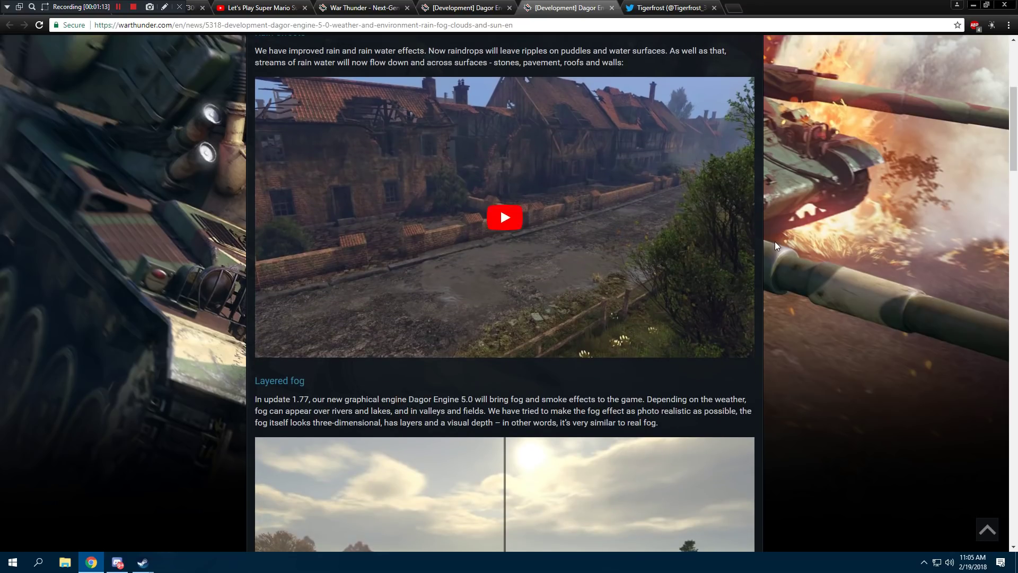
scroll(747, 218, down, 6)
scroll(747, 218, down, 5)
scroll(741, 216, down, 4)
scroll(760, 212, down, 3)
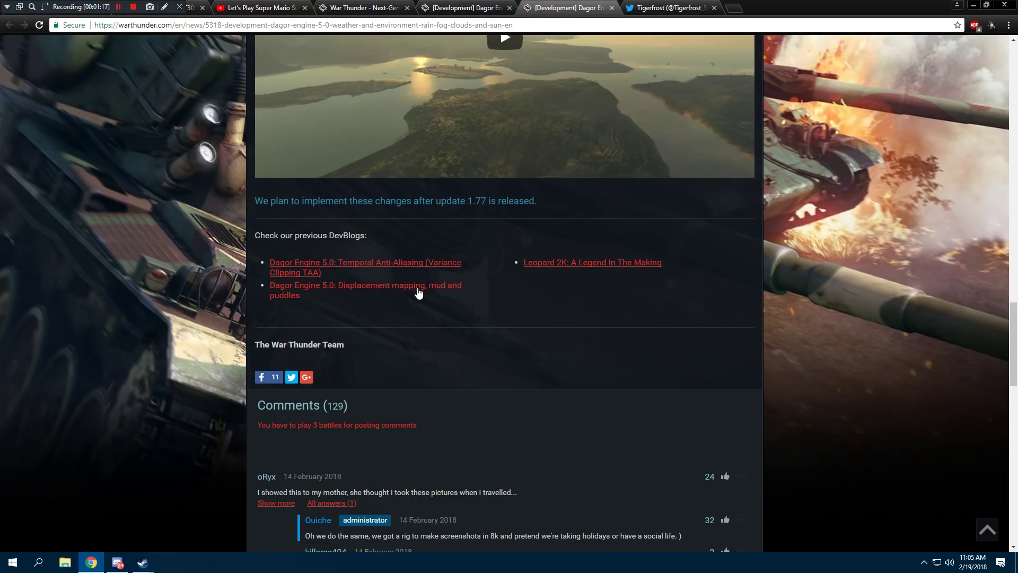
Step: Close the extra devblog tabs and return to the light-and-shadows devblog tab
click(378, 294)
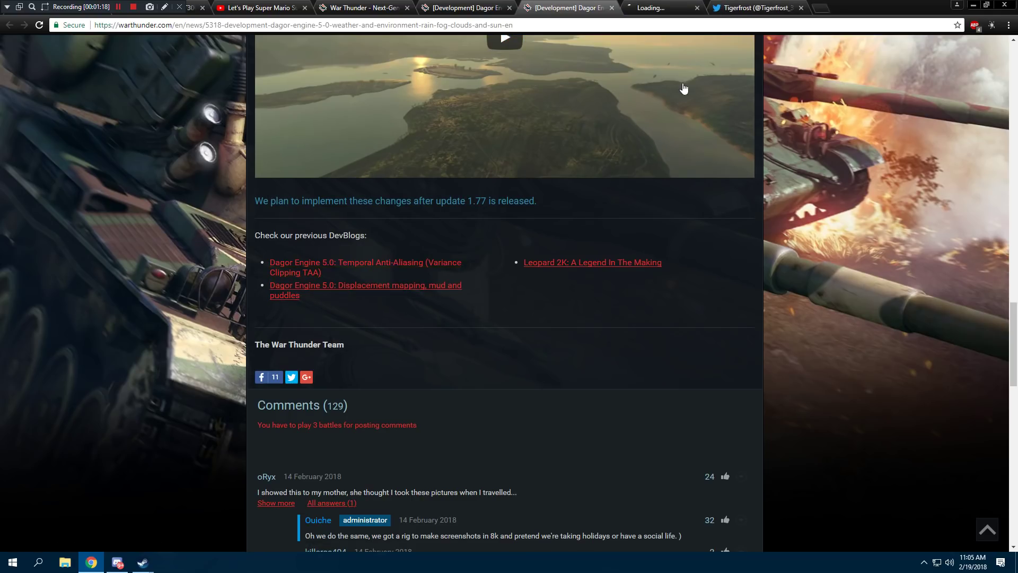
click(611, 7)
click(493, 4)
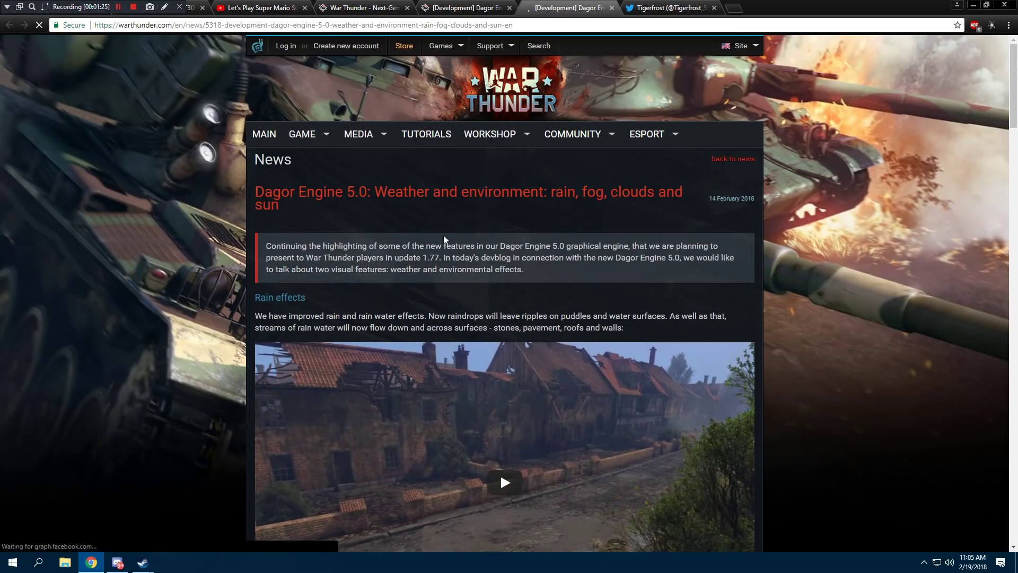
click(498, 11)
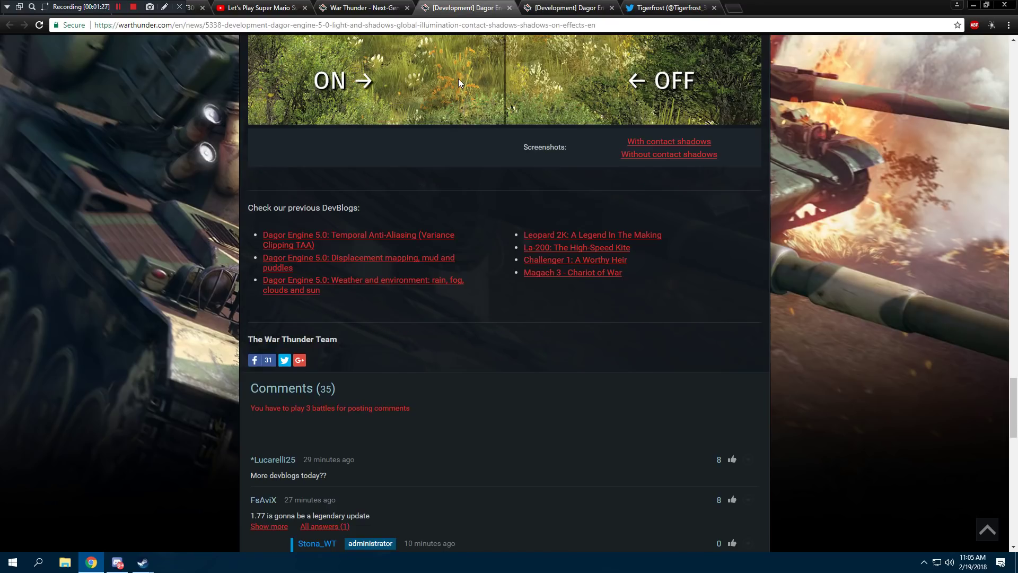
Step: Close the remaining extra tabs and reopen the light-and-shadows devblog from the homepage News list
click(403, 263)
click(611, 8)
click(361, 8)
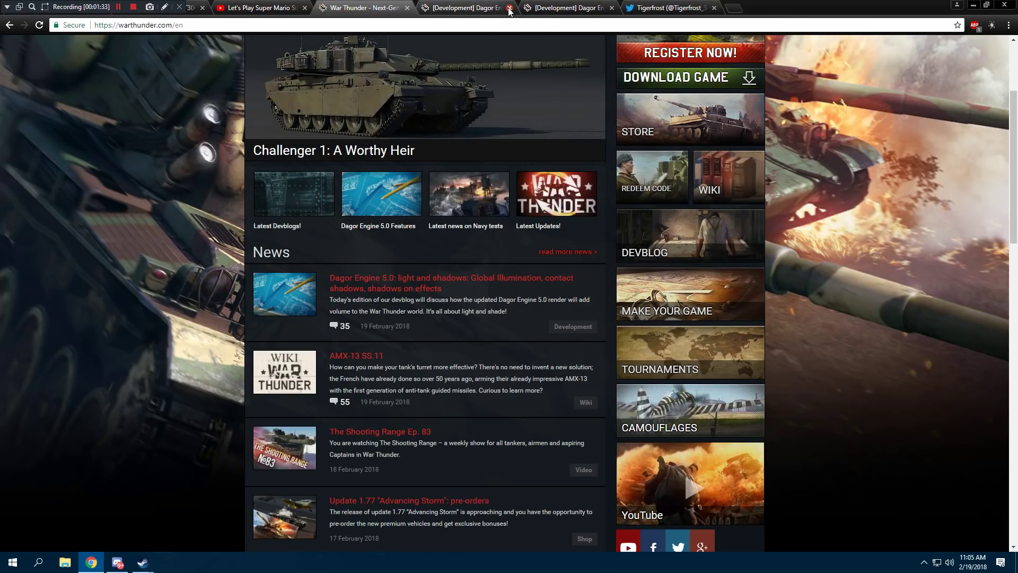
click(509, 8)
click(421, 279)
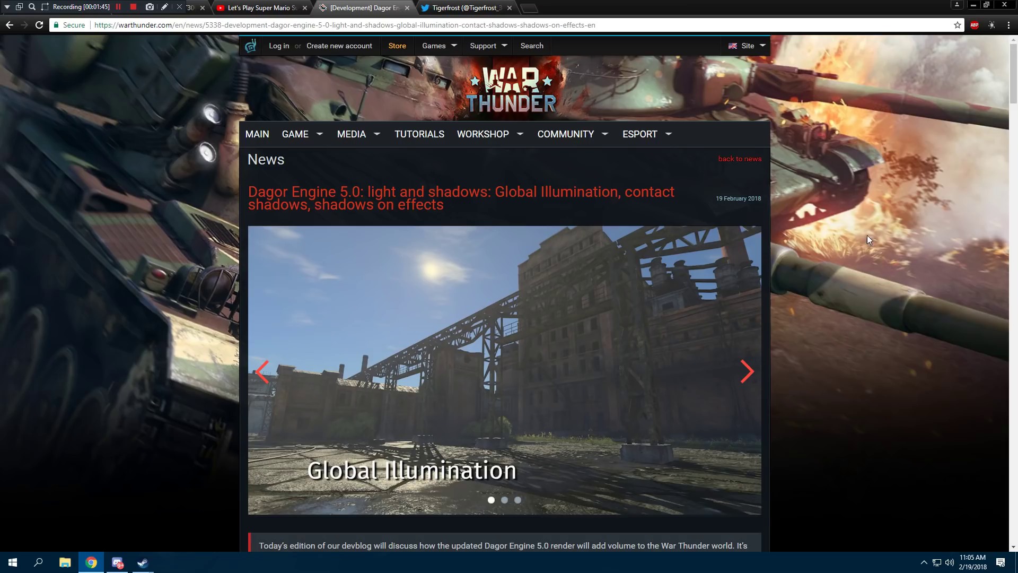
drag(1013, 98, 1012, 173)
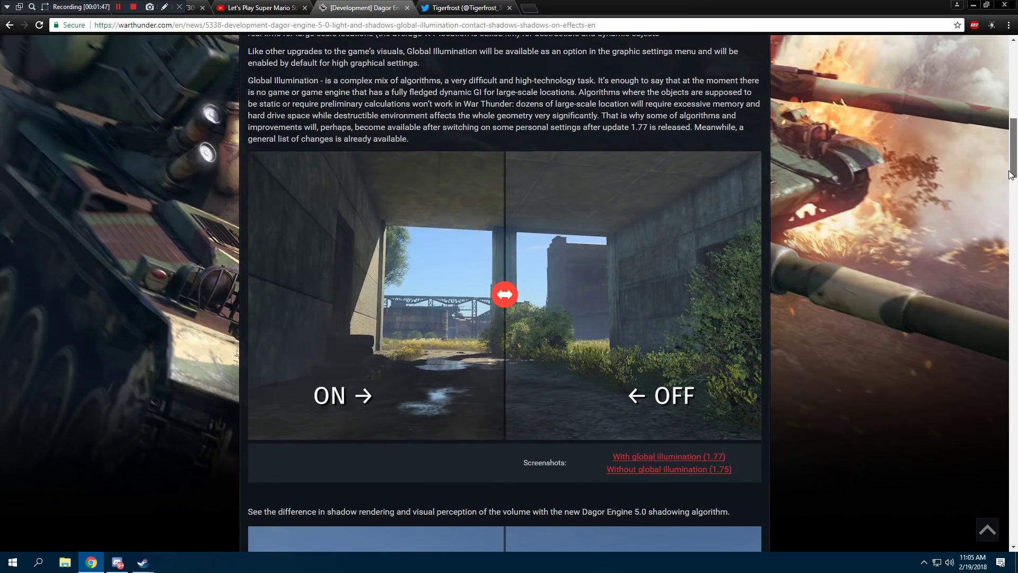
drag(1012, 173, 1003, 99)
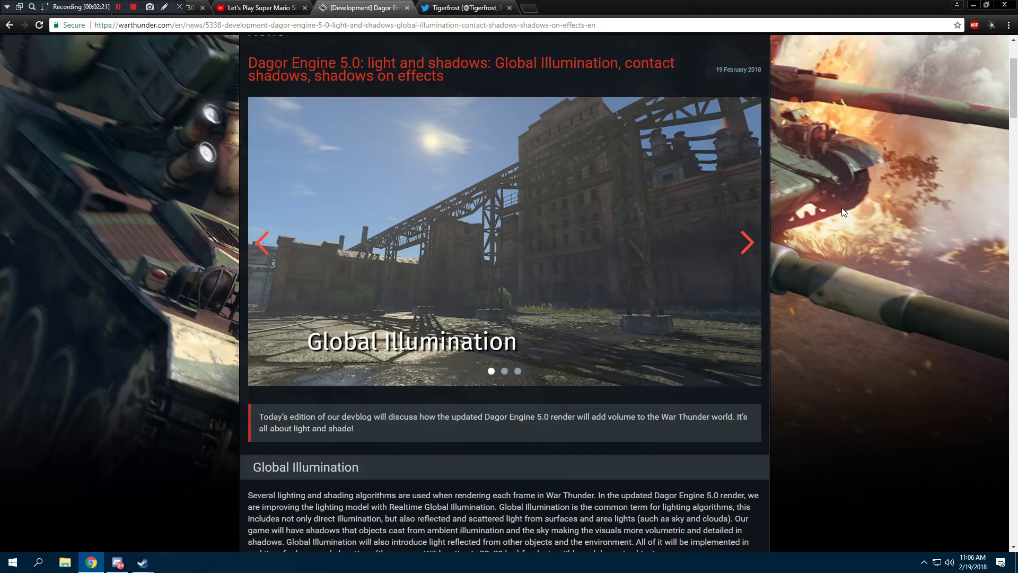
scroll(845, 213, down, 3)
scroll(864, 215, down, 6)
scroll(862, 205, down, 5)
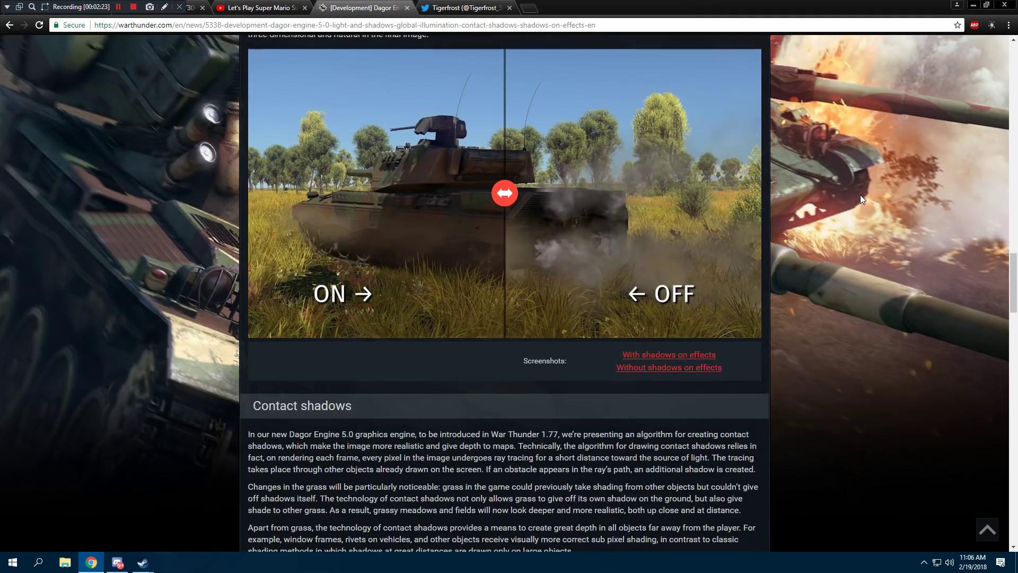
scroll(860, 195, down, 5)
scroll(860, 192, down, 5)
scroll(860, 189, down, 4)
scroll(860, 192, up, 2)
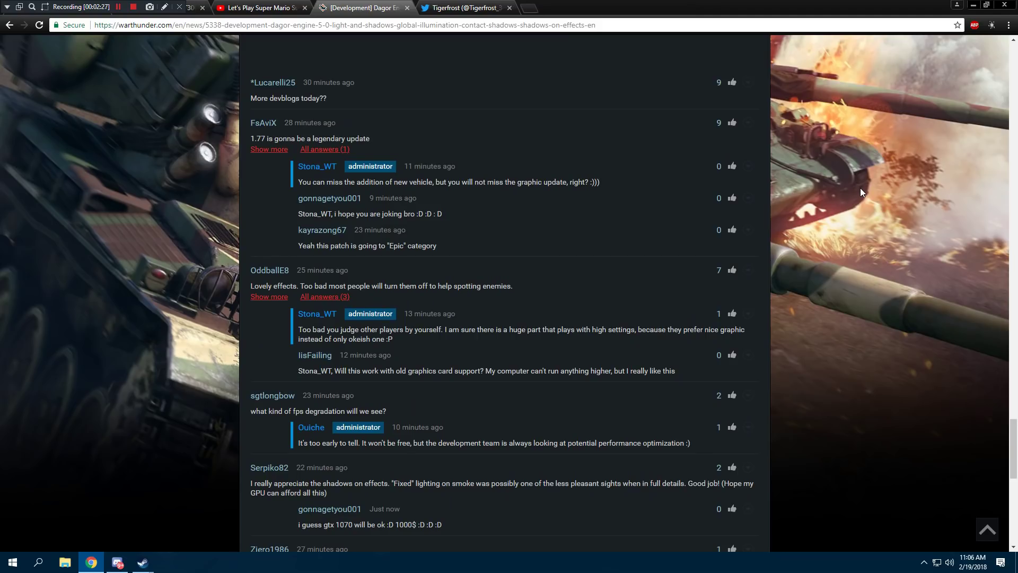
scroll(860, 188, down, 2)
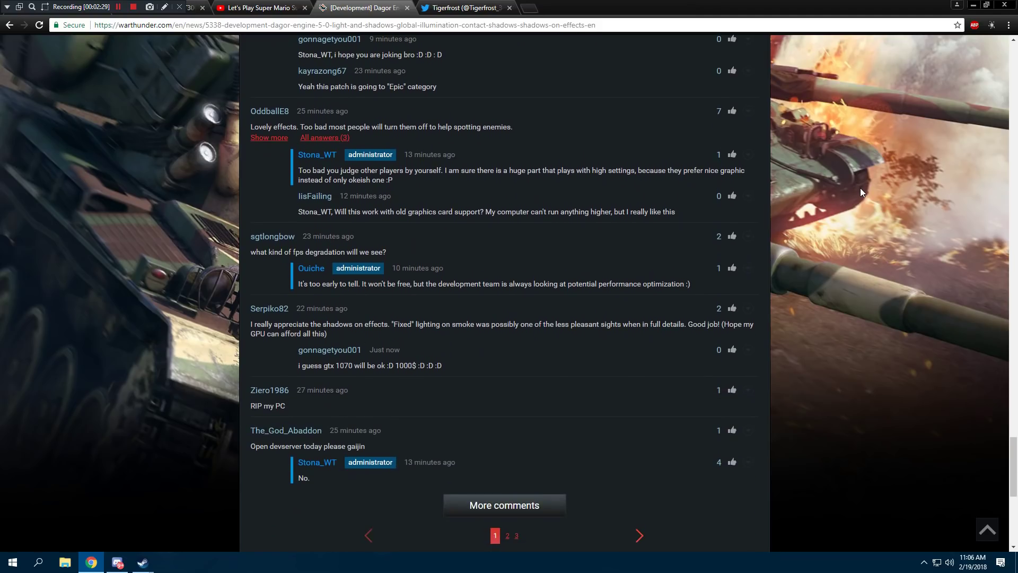
scroll(860, 188, down, 3)
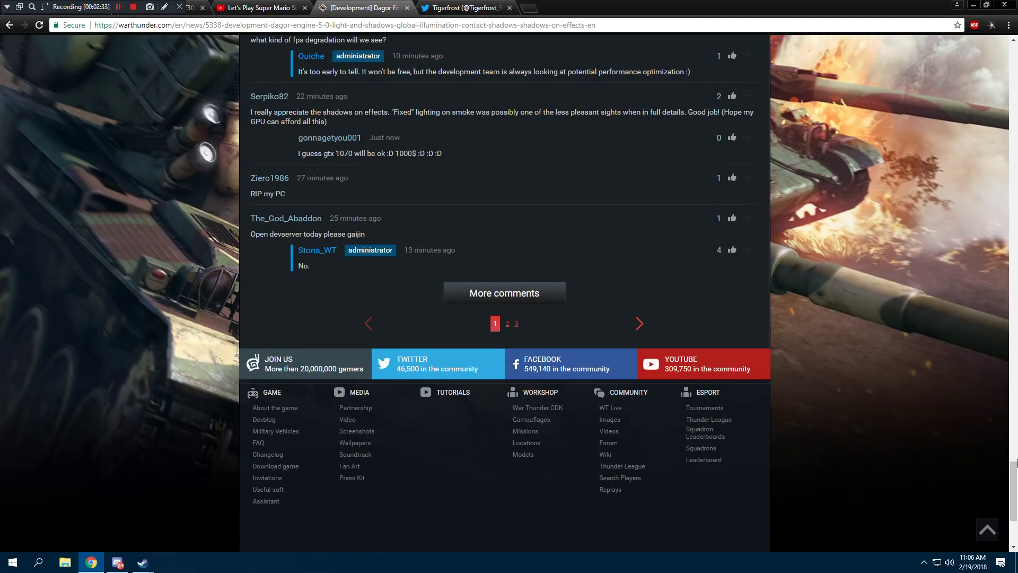
drag(1016, 462, 986, 69)
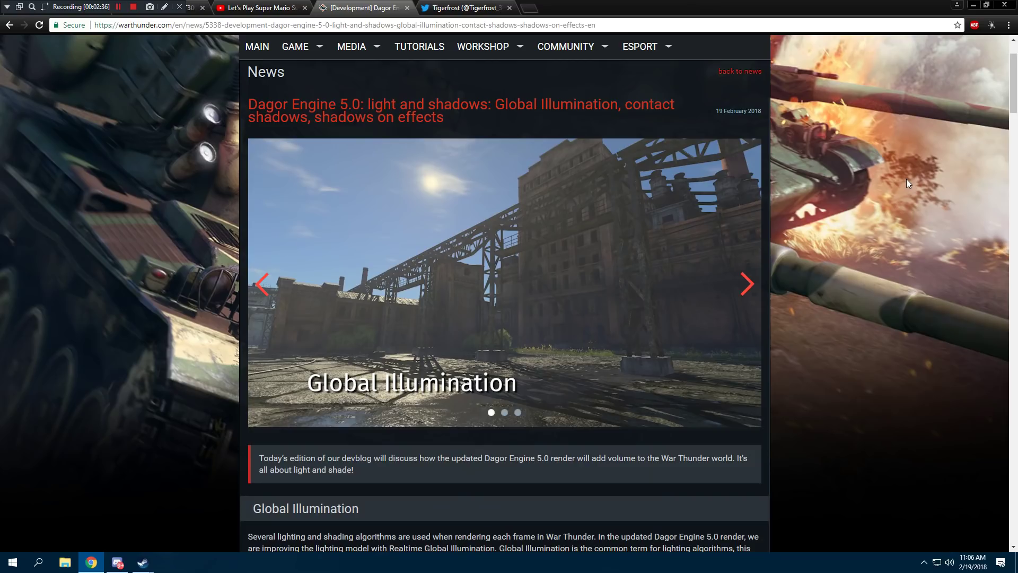
scroll(935, 270, down, 1)
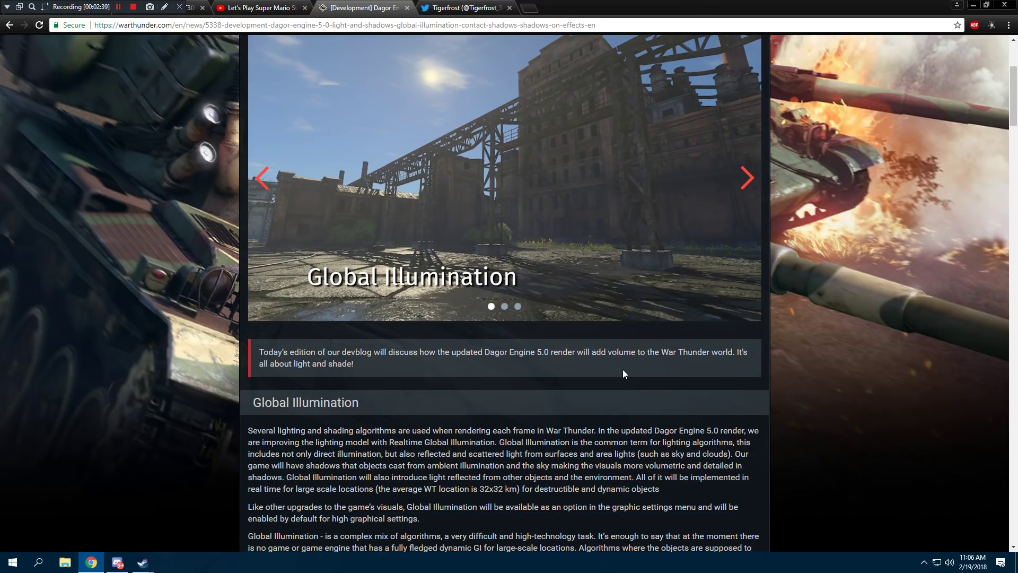
drag(539, 355, 741, 359)
click(732, 363)
scroll(515, 350, up, 1)
click(747, 251)
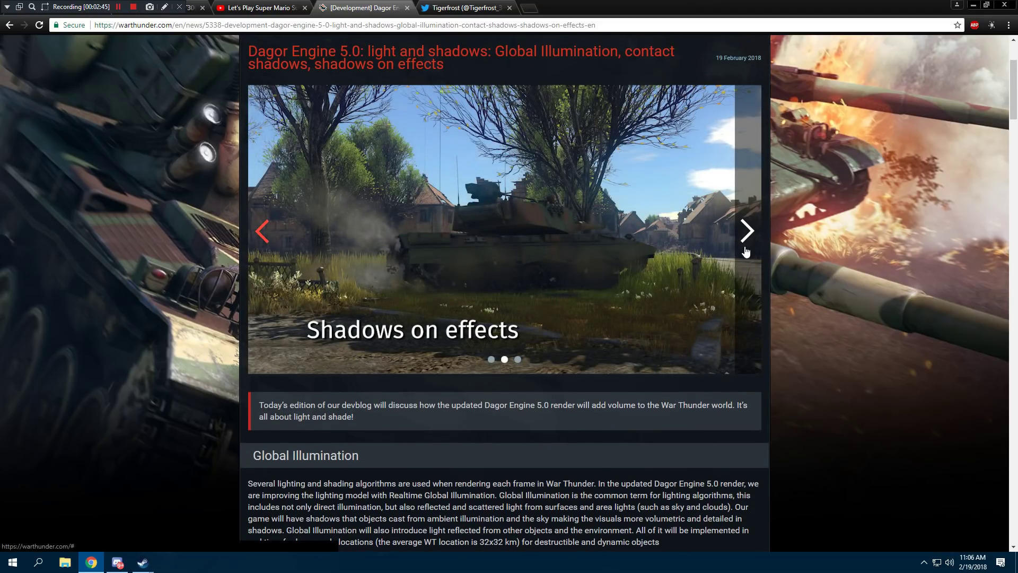
click(747, 251)
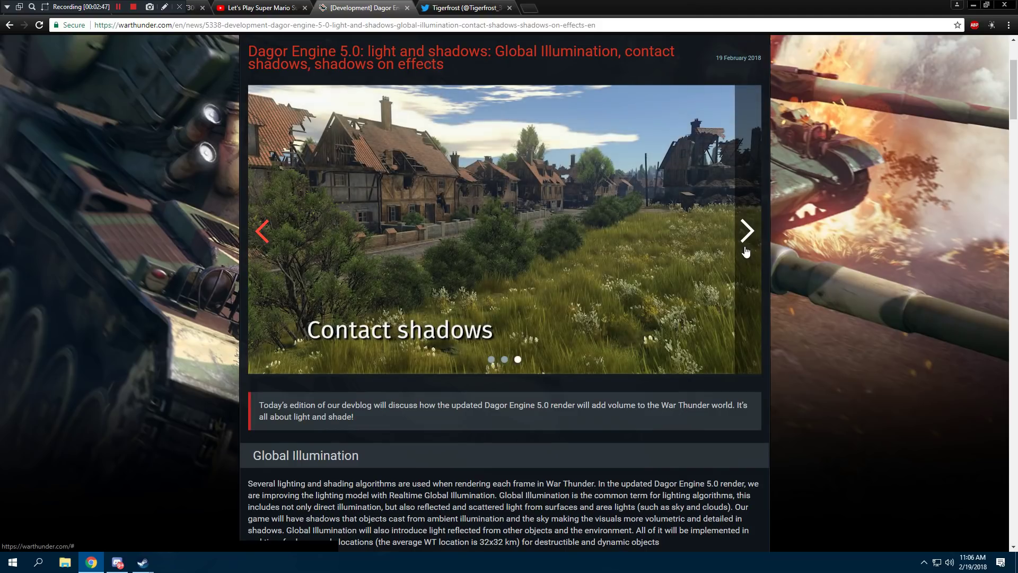
click(746, 252)
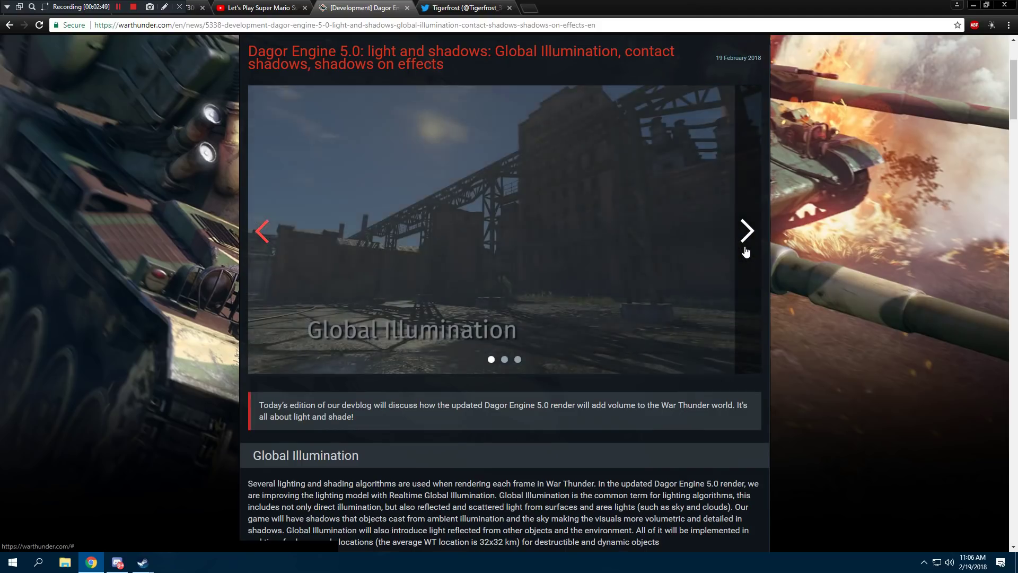
click(747, 251)
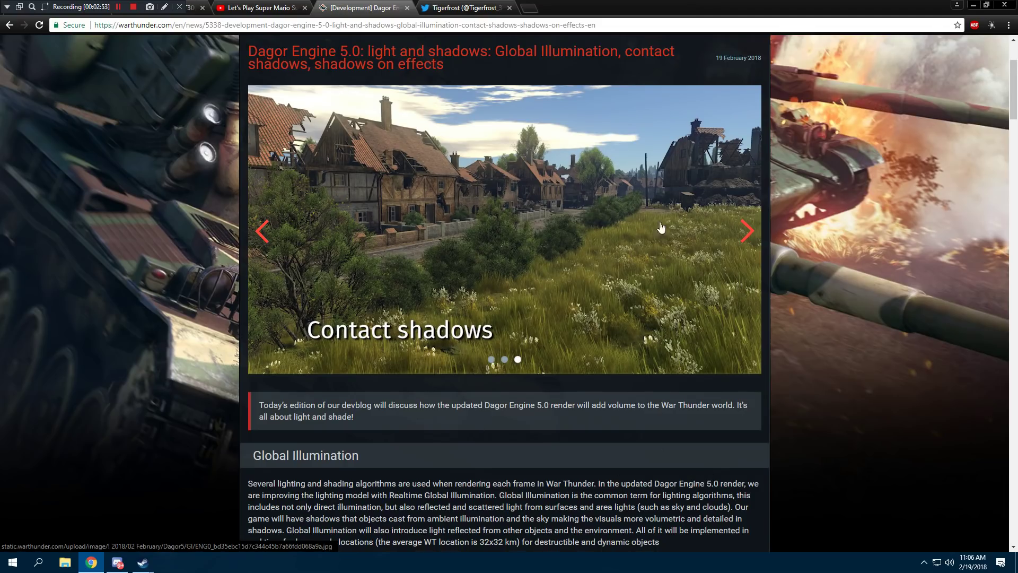
click(262, 239)
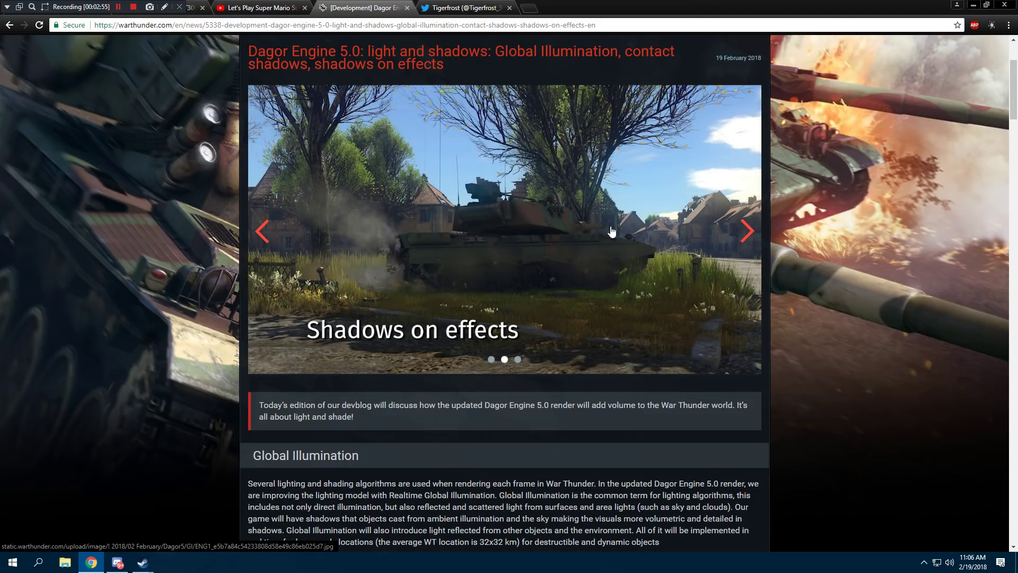
click(262, 230)
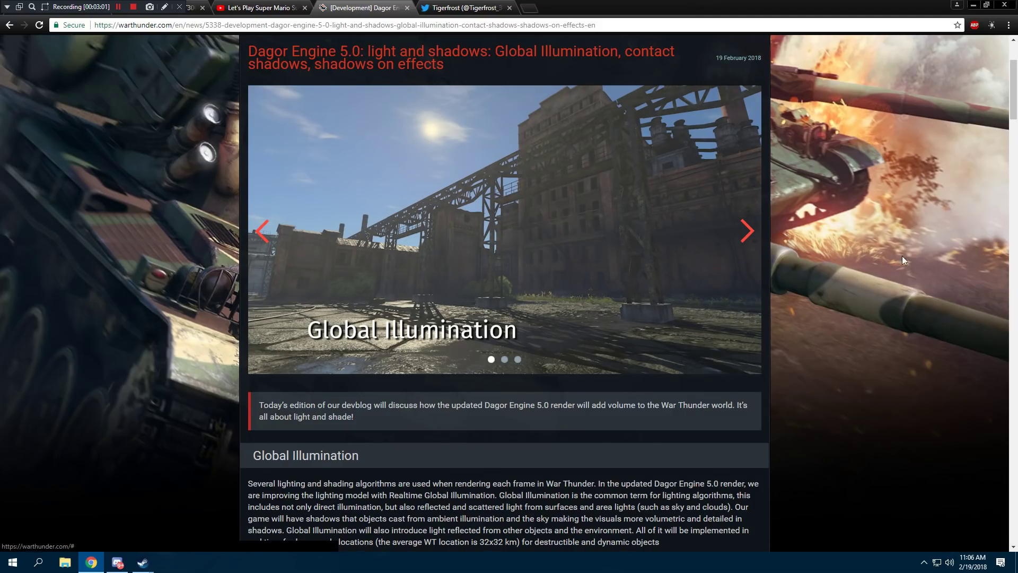
mouse_move(1014, 91)
mouse_down()
mouse_move(1015, 153)
mouse_move(1016, 103)
mouse_move(1016, 139)
mouse_move(915, 141)
mouse_up()
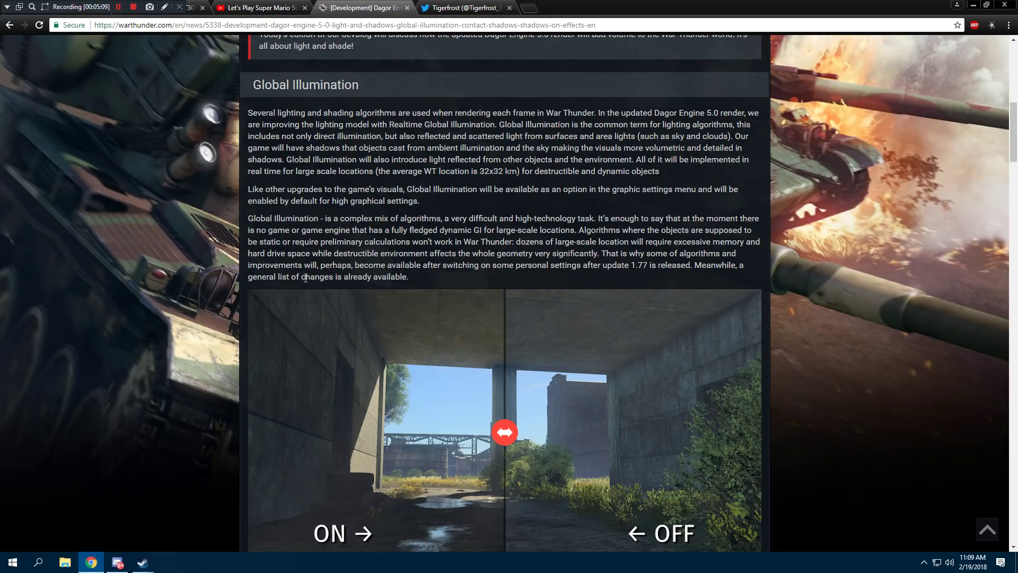
drag(1013, 125, 1014, 135)
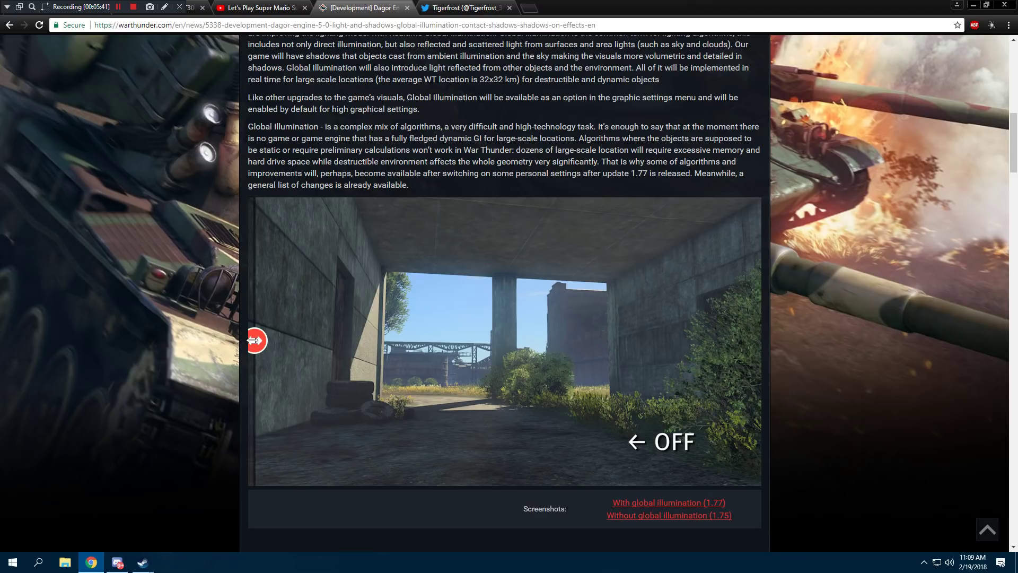
Step: Slide the Global Illumination comparison to show the tunnel image with illumination ON
mouse_move(255, 341)
mouse_down()
mouse_move(752, 359)
mouse_move(629, 342)
mouse_move(370, 341)
mouse_move(613, 340)
mouse_move(258, 341)
mouse_move(630, 341)
mouse_move(476, 340)
mouse_move(675, 360)
mouse_move(364, 342)
mouse_move(726, 341)
mouse_move(289, 342)
mouse_move(744, 341)
mouse_move(319, 336)
mouse_move(736, 331)
mouse_move(257, 339)
mouse_move(610, 339)
mouse_move(744, 316)
mouse_move(832, 320)
mouse_up()
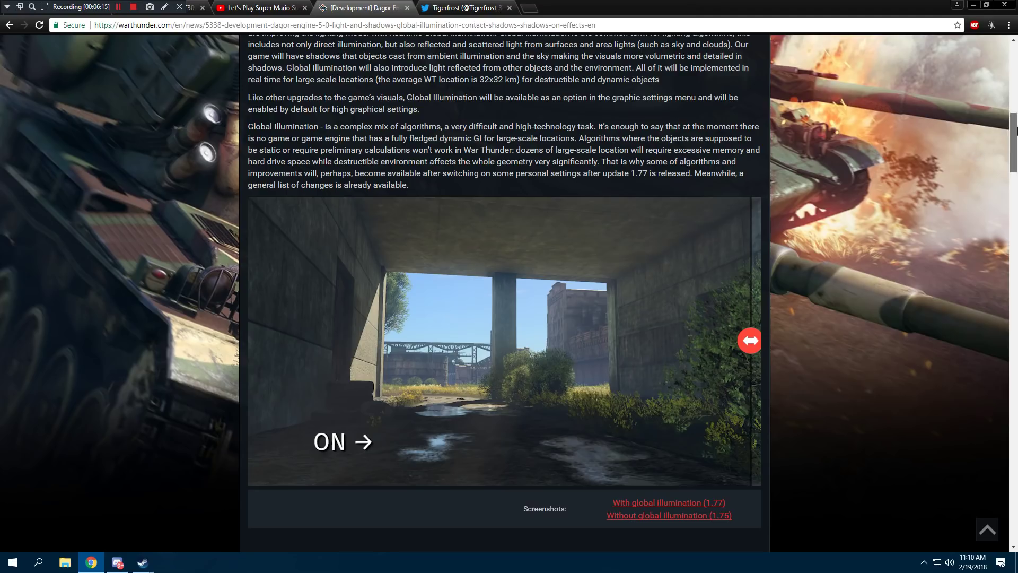
drag(1015, 131, 1014, 168)
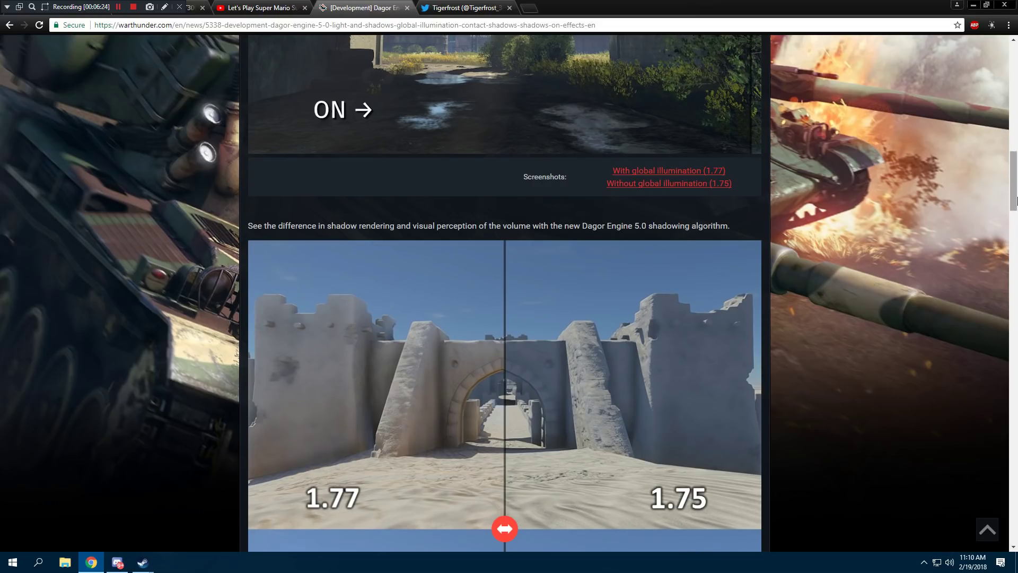
drag(1015, 196, 1016, 211)
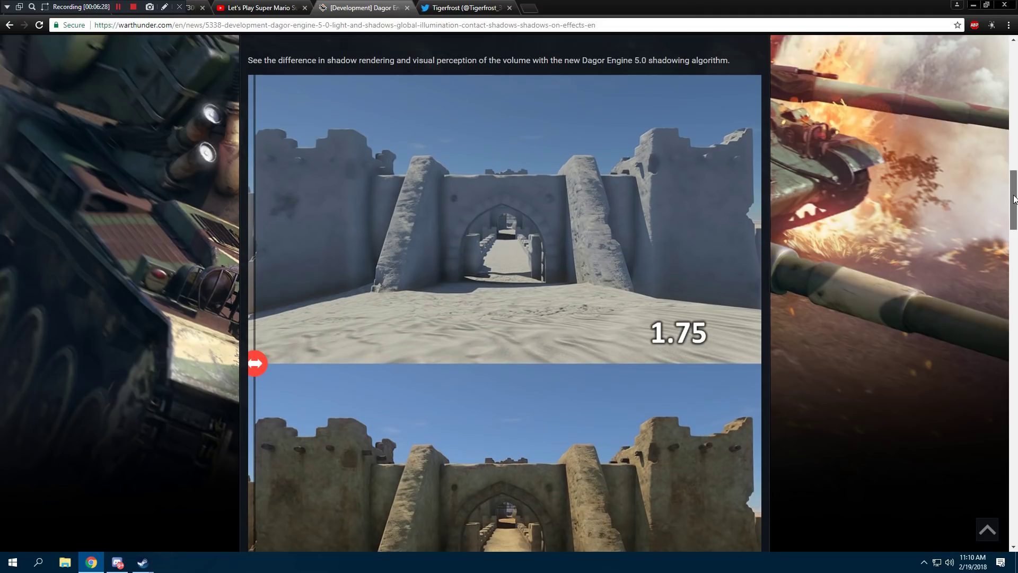
drag(1017, 206, 1017, 216)
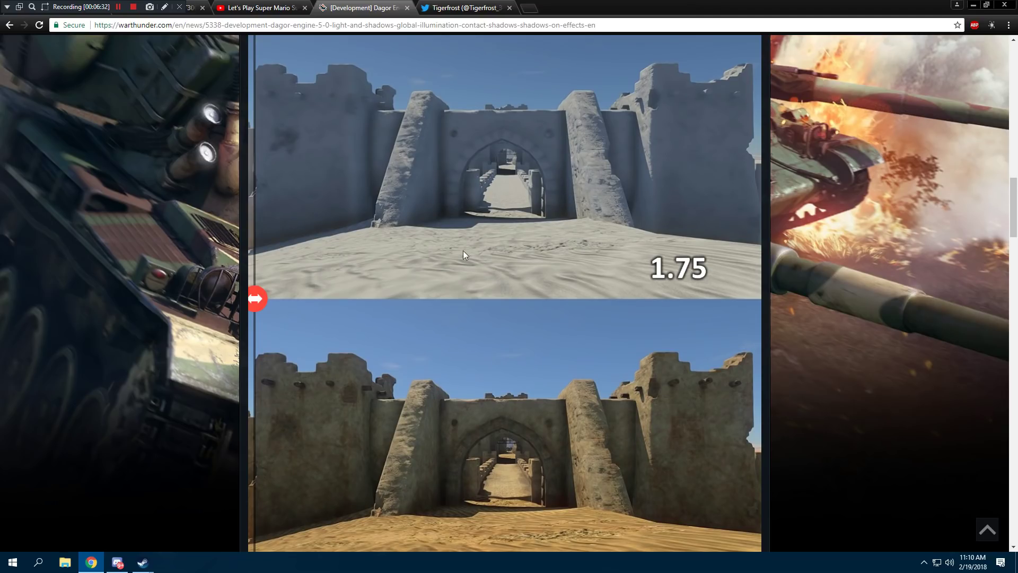
scroll(829, 351, down, 1)
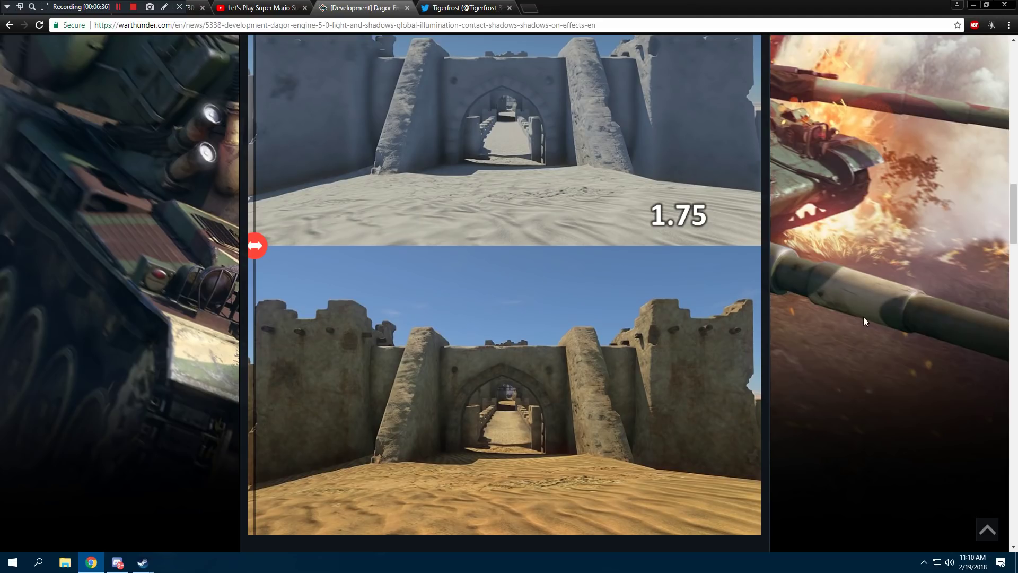
scroll(716, 263, up, 1)
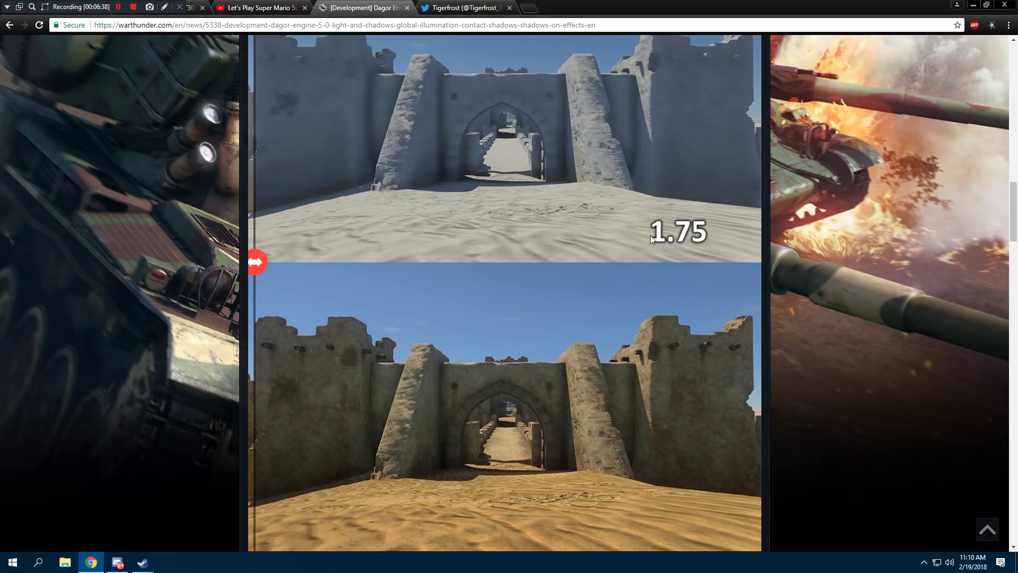
Step: Sweep the fortress shadow comparison between the 1.75 and 1.77 renders, leaving the 1.77 render showing
mouse_move(280, 262)
mouse_down()
mouse_move(760, 271)
mouse_move(157, 266)
mouse_up()
drag(256, 261, 694, 276)
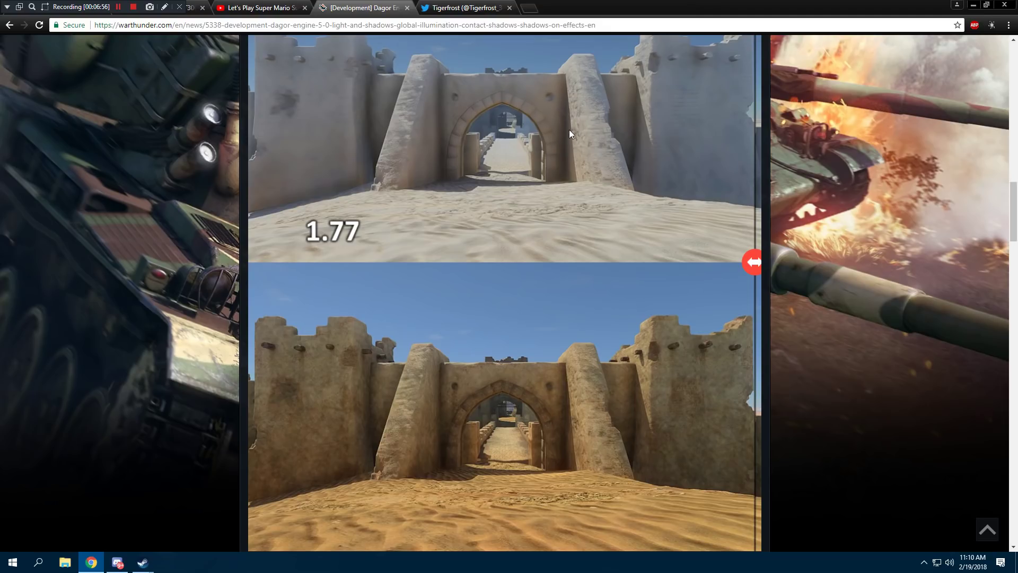
mouse_move(766, 276)
mouse_down()
mouse_move(221, 217)
mouse_move(737, 193)
mouse_move(796, 214)
mouse_up()
scroll(796, 199, down, 1)
double_click(763, 206)
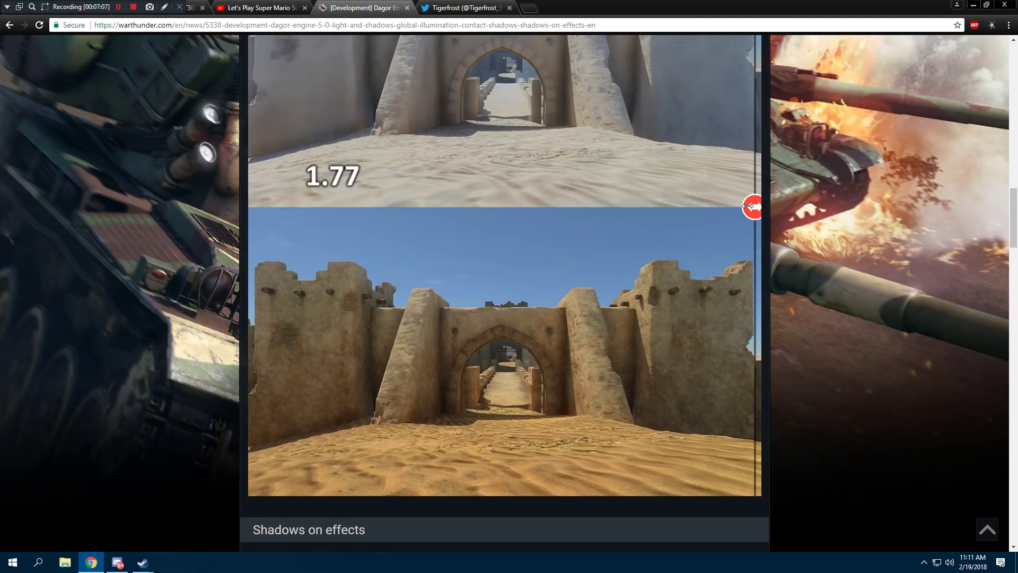
drag(757, 206, 219, 233)
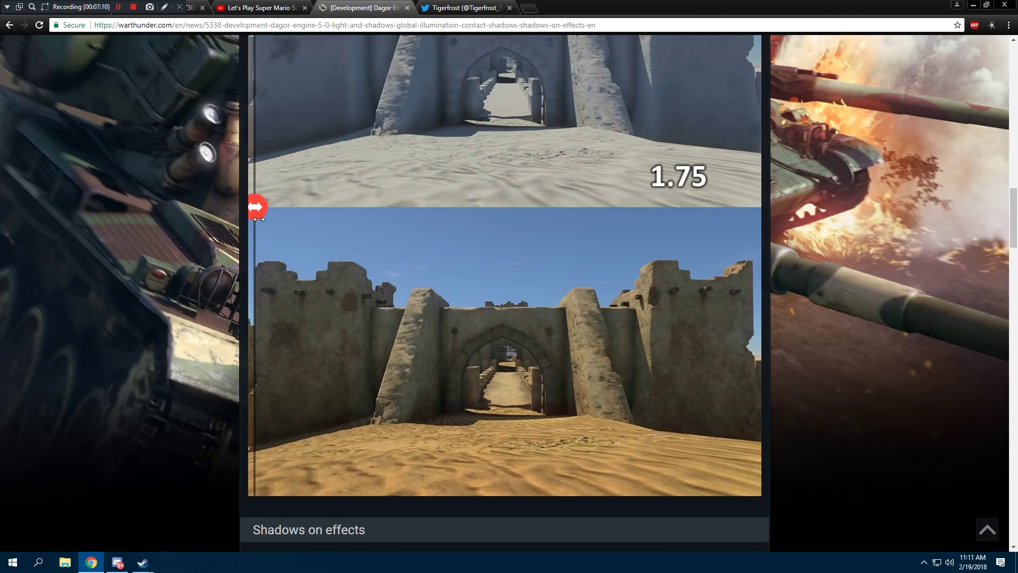
drag(262, 208, 798, 217)
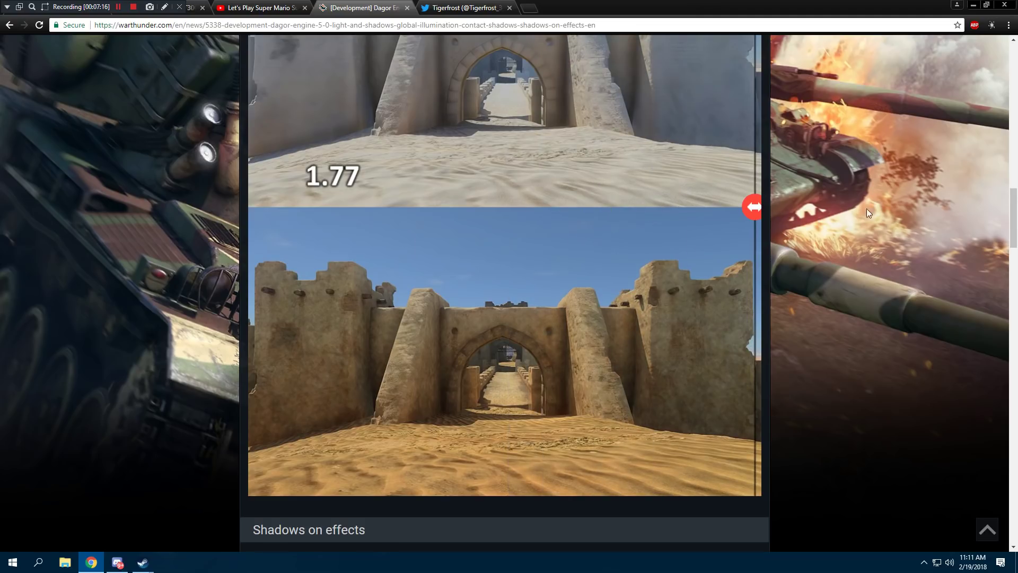
scroll(1016, 220, down, 1)
mouse_move(1016, 220)
mouse_down()
mouse_move(1007, 263)
mouse_move(995, 269)
mouse_up()
drag(479, 327, 250, 318)
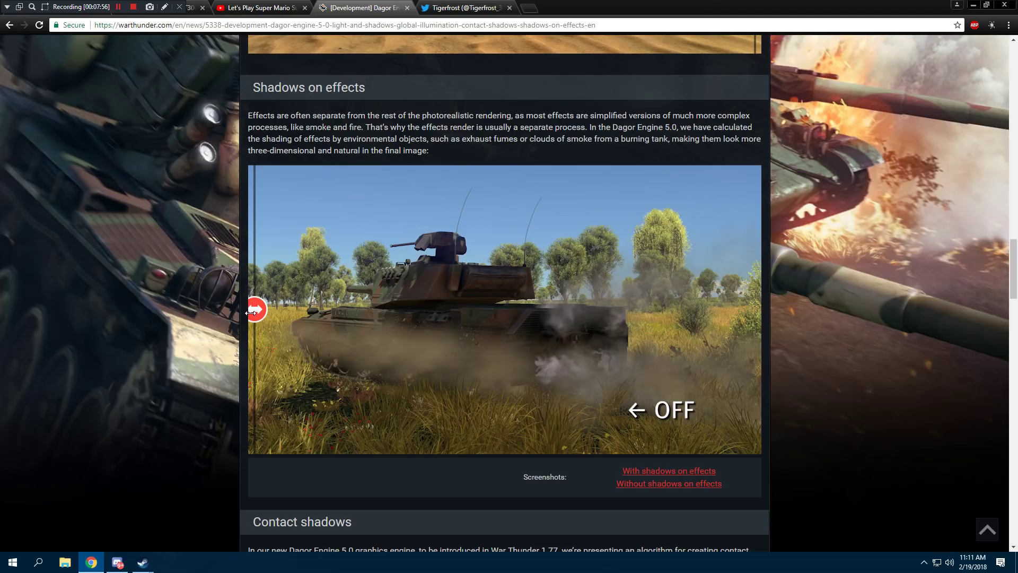
Step: Sweep the Shadows on effects tank-smoke comparison between ON and OFF, ending split between the two
drag(253, 313, 423, 322)
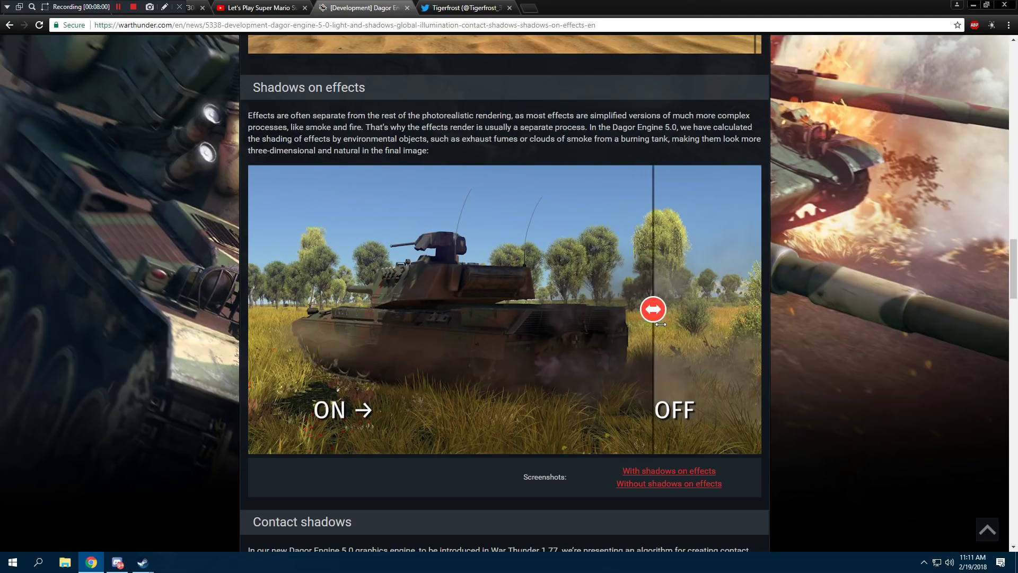
drag(423, 323, 847, 325)
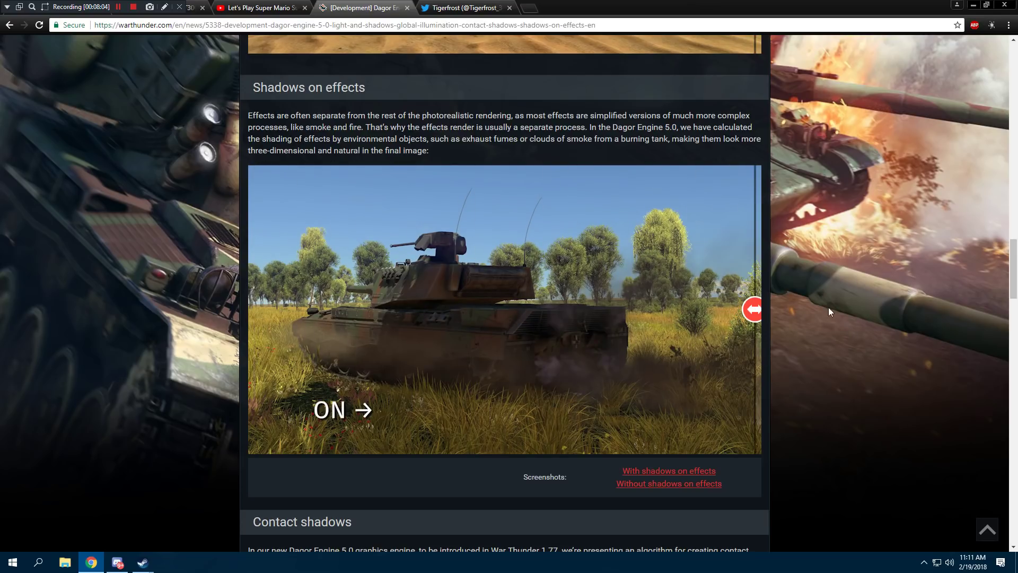
drag(848, 326, 470, 322)
drag(646, 322, 809, 323)
drag(590, 316, 829, 325)
mouse_move(838, 290)
mouse_down()
mouse_move(114, 253)
mouse_move(760, 276)
mouse_move(562, 292)
mouse_move(256, 284)
mouse_move(726, 285)
mouse_move(755, 303)
mouse_up()
click(478, 323)
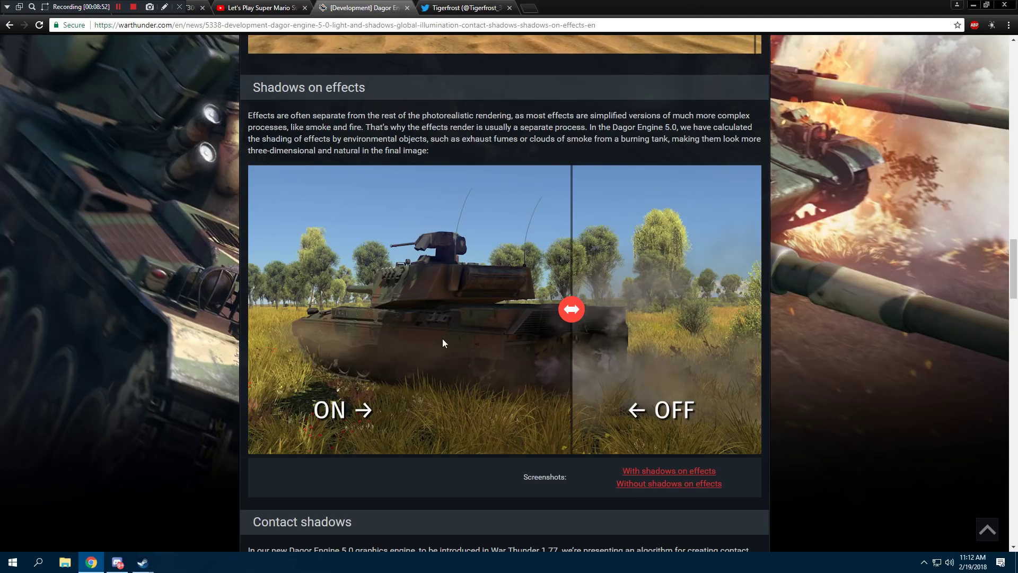
drag(1013, 275, 1014, 309)
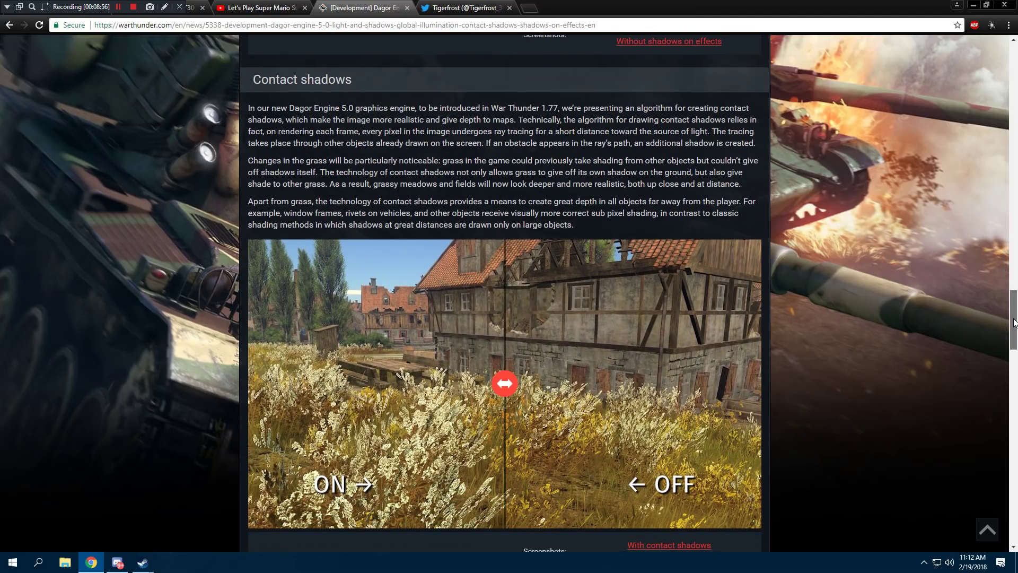
drag(1015, 309, 1015, 325)
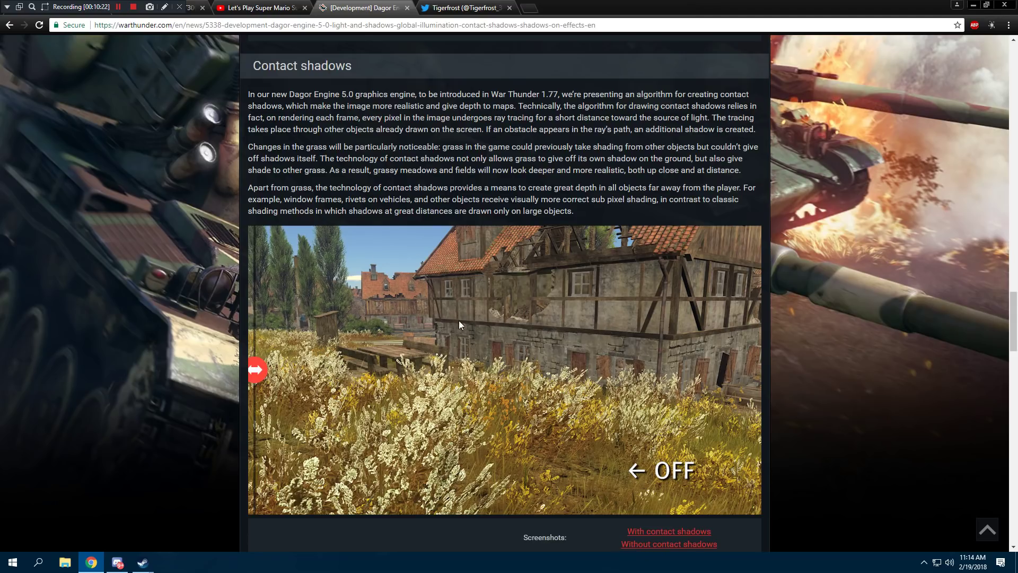
Step: Flip the Contact shadows village comparison between ON and OFF several times, ending split between them
right_click(375, 319)
key(Escape)
click(376, 370)
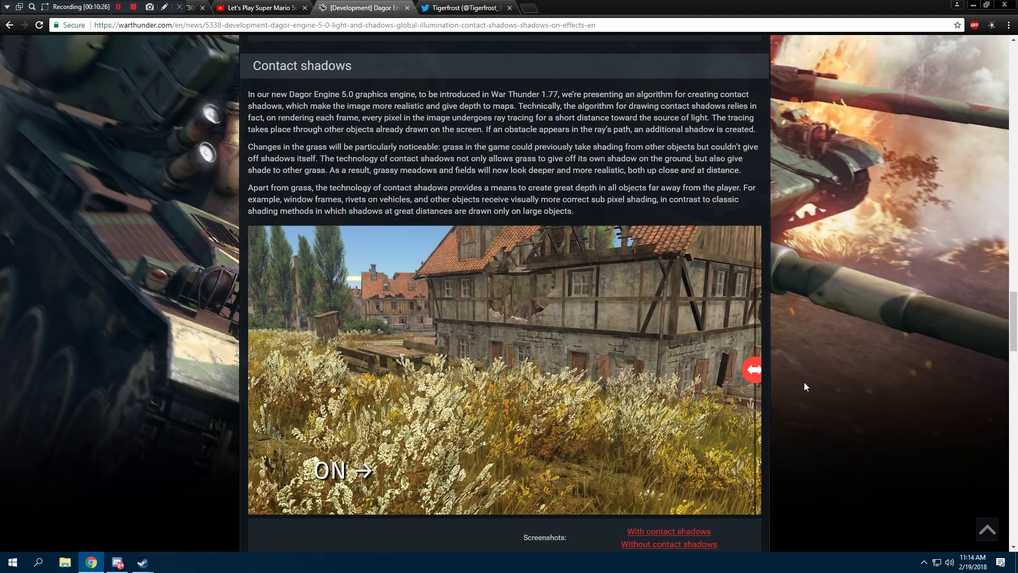
click(752, 370)
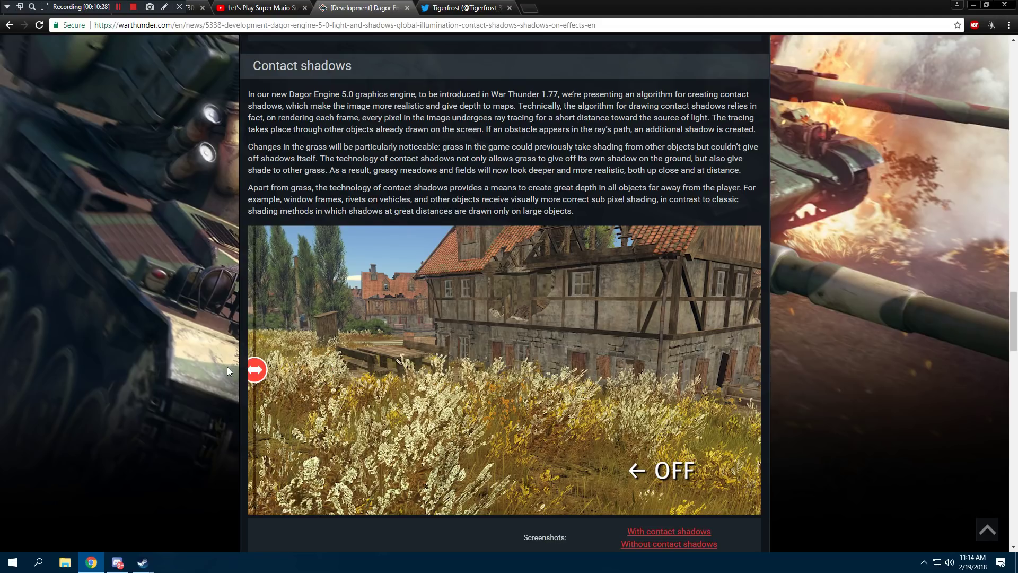
click(658, 367)
click(752, 370)
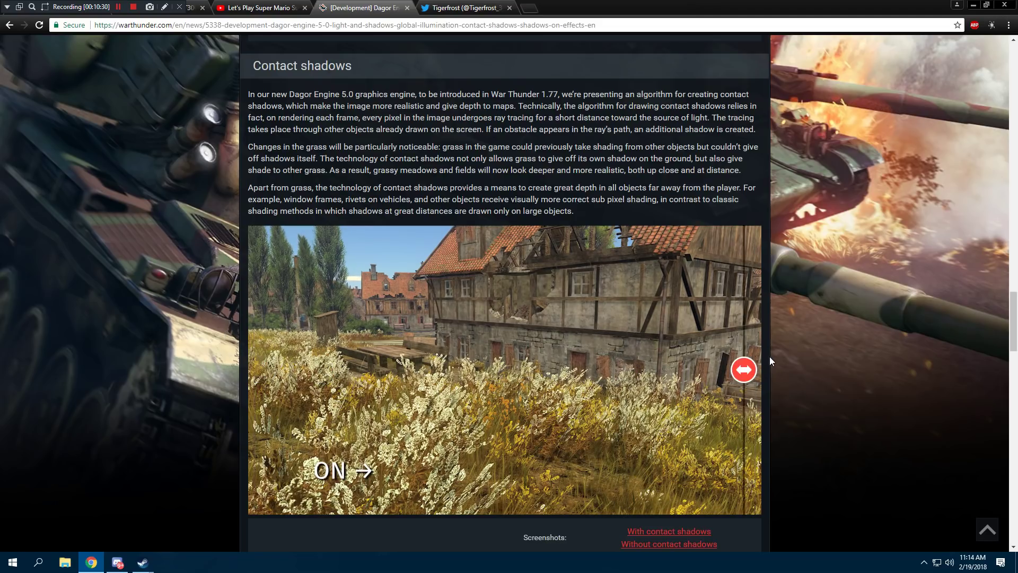
click(752, 371)
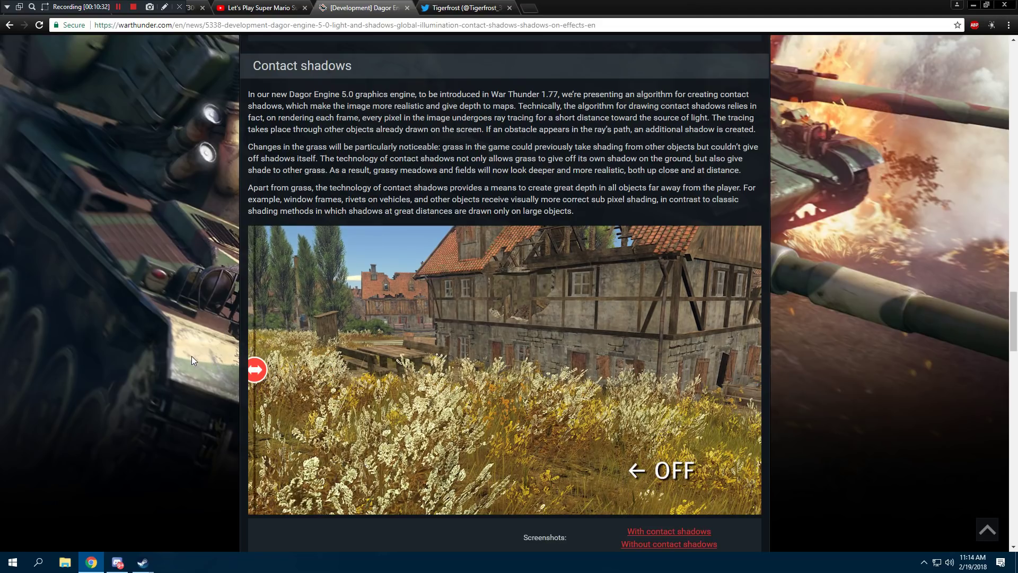
mouse_move(753, 371)
mouse_down()
mouse_move(385, 370)
mouse_move(1014, 309)
mouse_up()
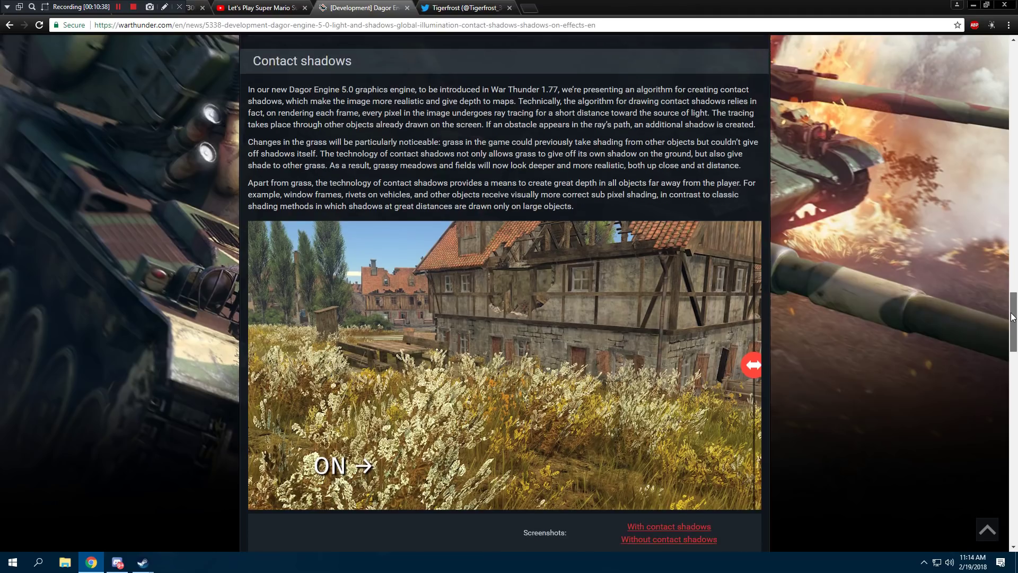
drag(1014, 308, 1014, 358)
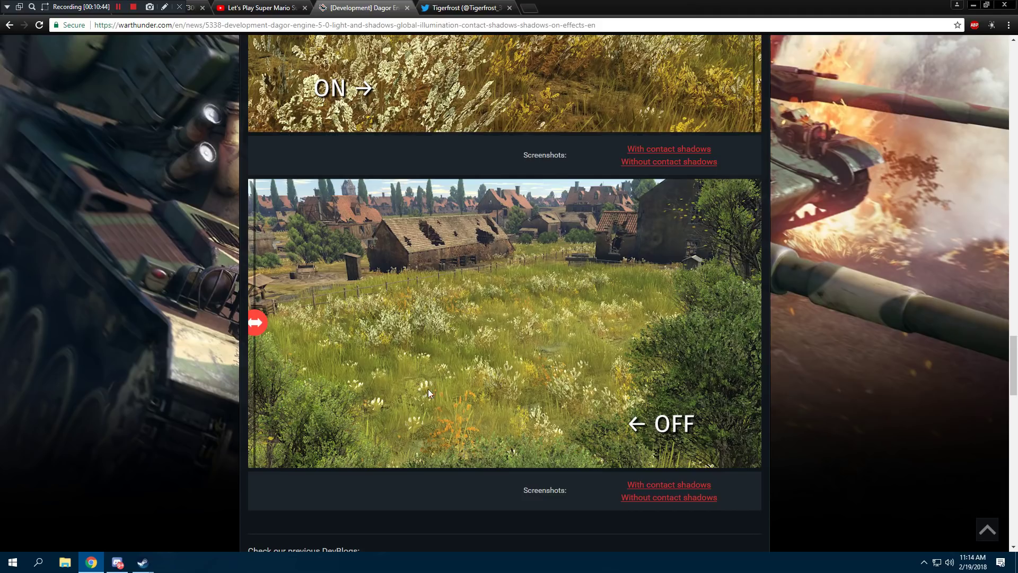
Step: Sweep the meadow contact-shadows comparison back and forth, leaving it mostly on the ON view
double_click(506, 321)
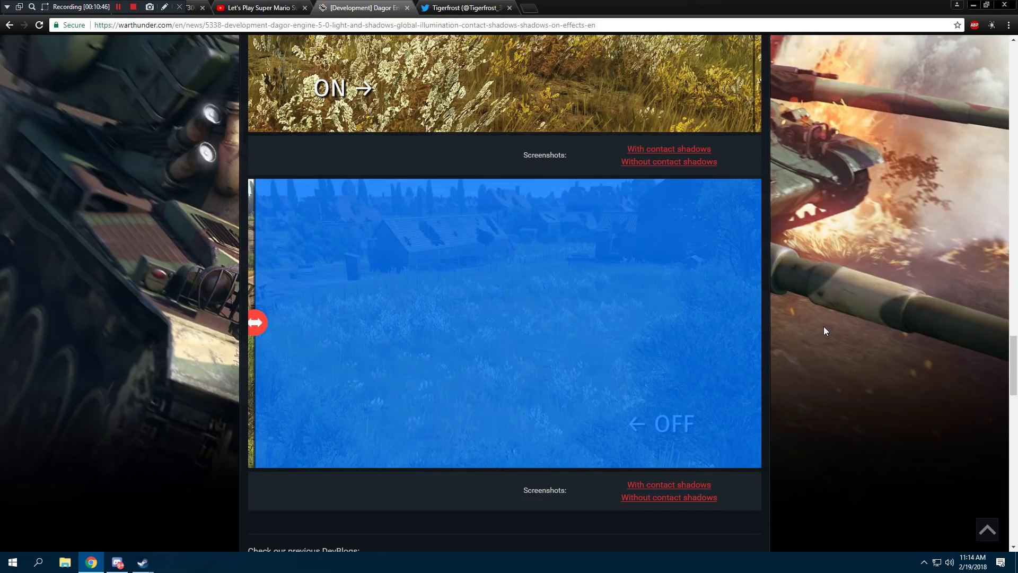
click(423, 326)
click(747, 322)
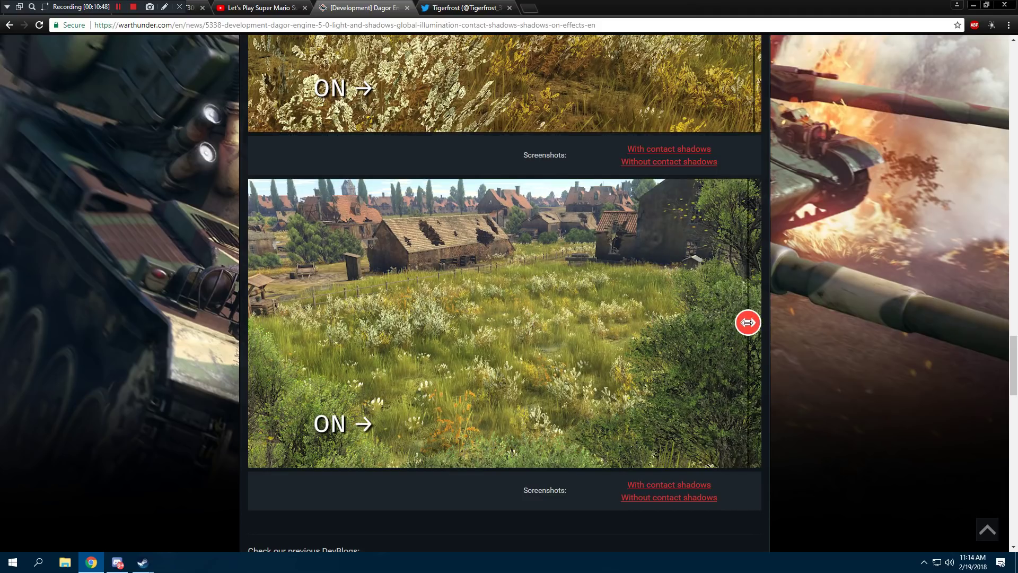
click(265, 322)
mouse_move(265, 322)
mouse_down()
mouse_move(639, 281)
mouse_move(331, 323)
mouse_move(818, 343)
mouse_up()
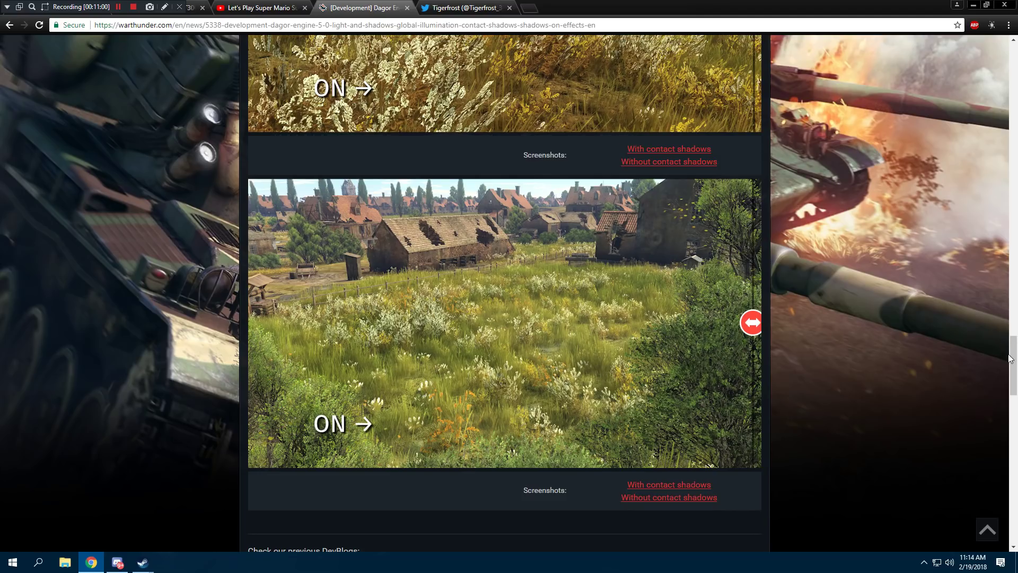
drag(1012, 358, 1014, 388)
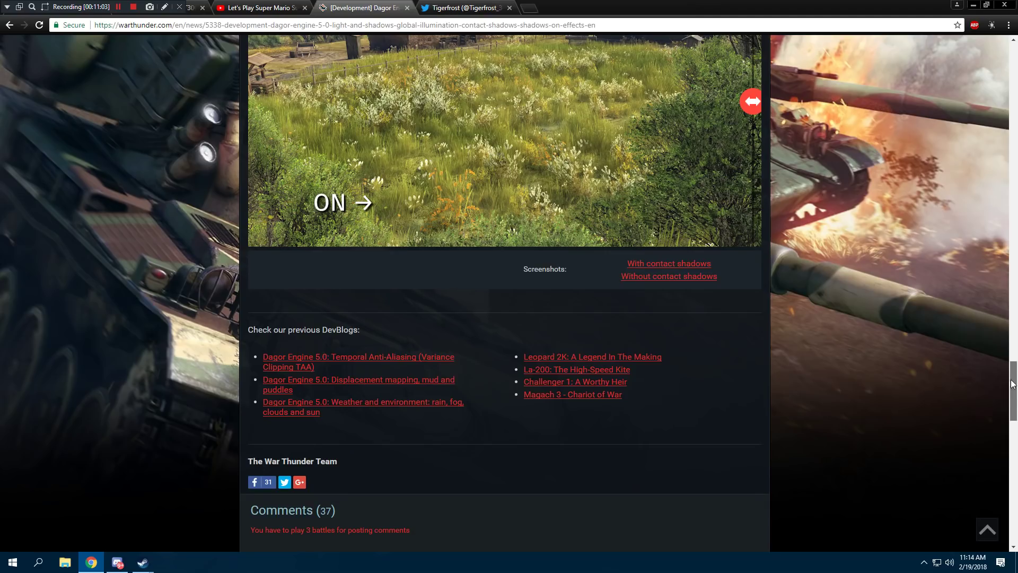
drag(1014, 387, 1005, 374)
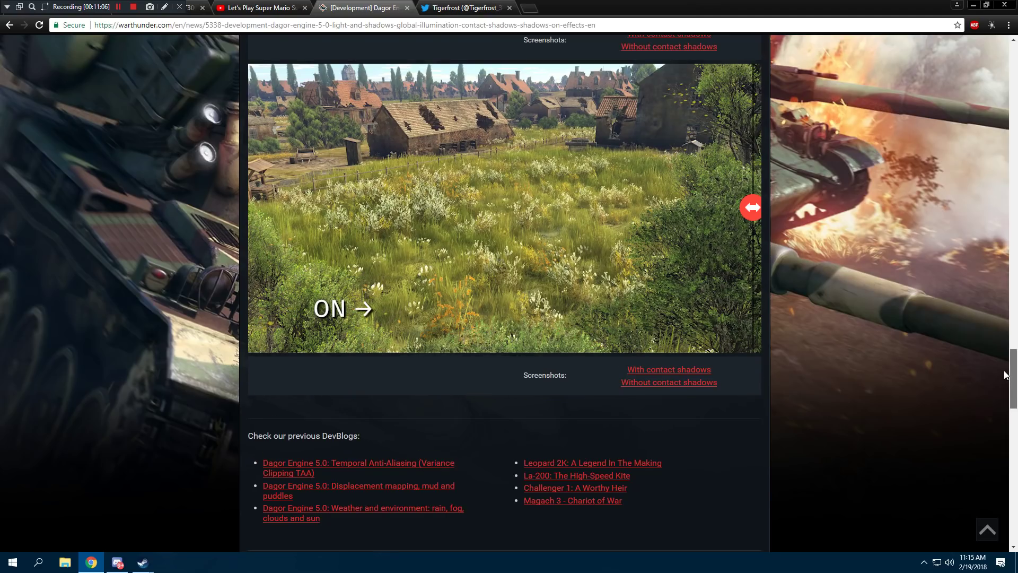
scroll(1000, 365, up, 1)
scroll(1000, 367, down, 1)
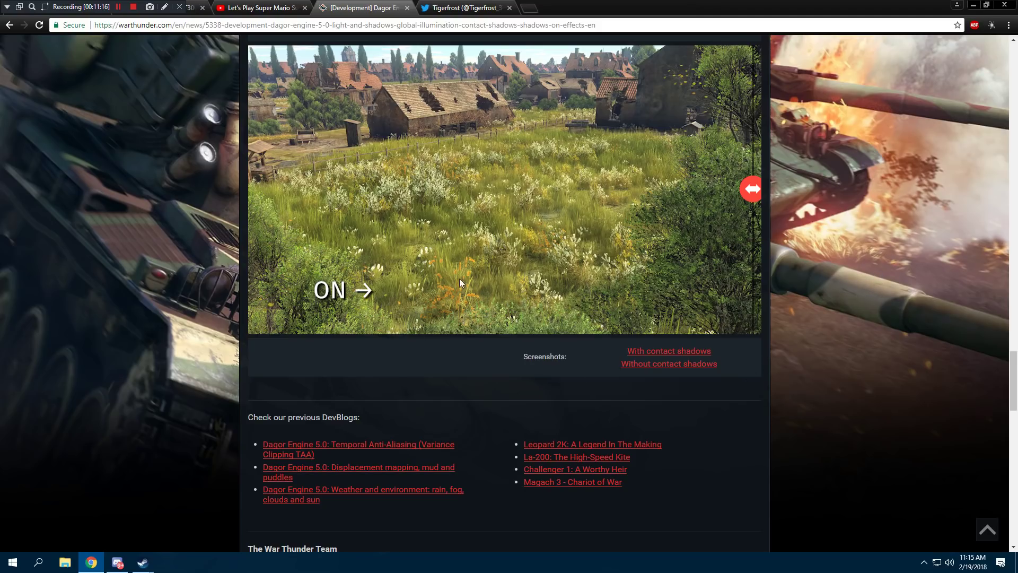
drag(1009, 382, 1000, 83)
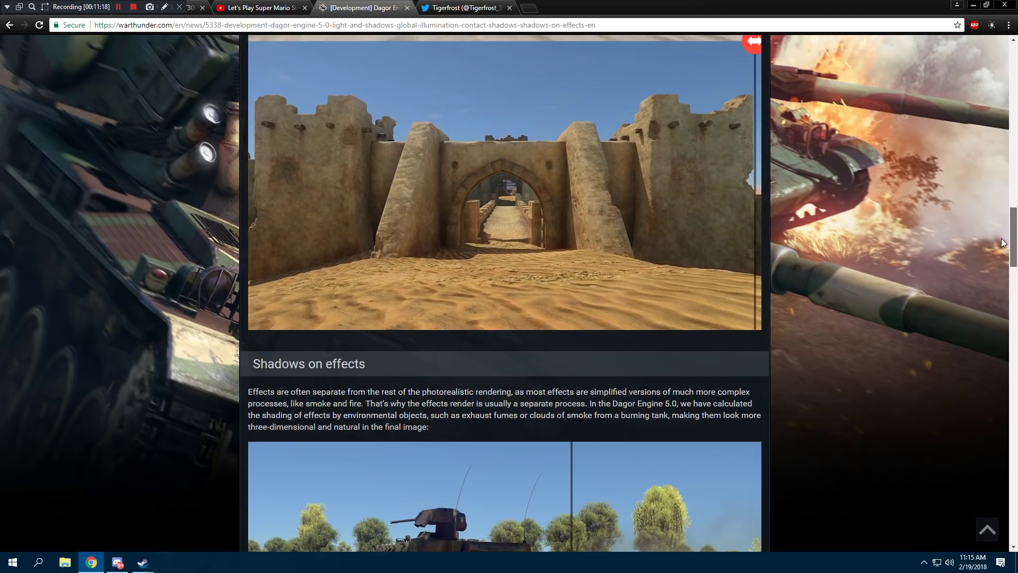
scroll(999, 82, up, 1)
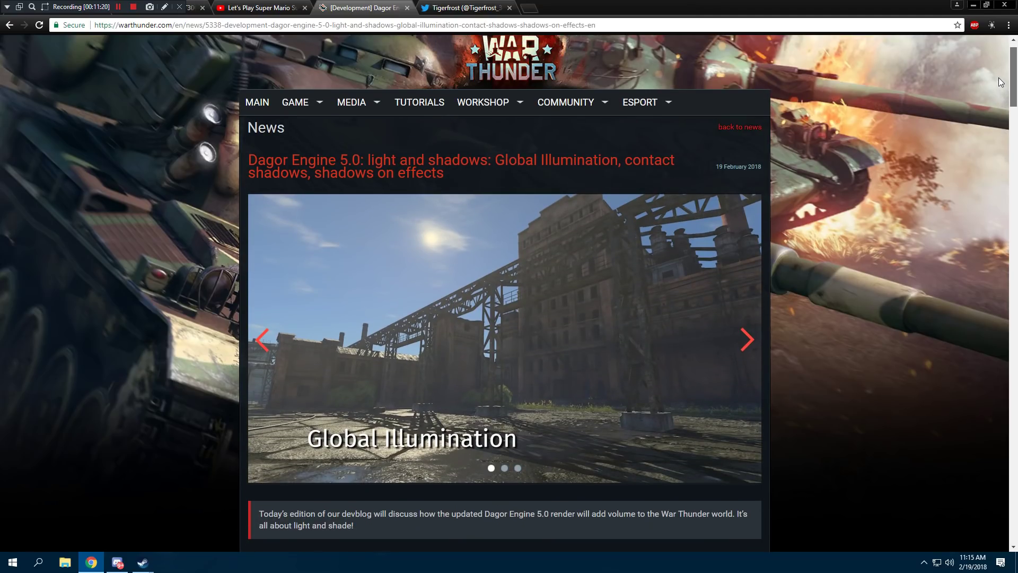
scroll(1001, 82, down, 1)
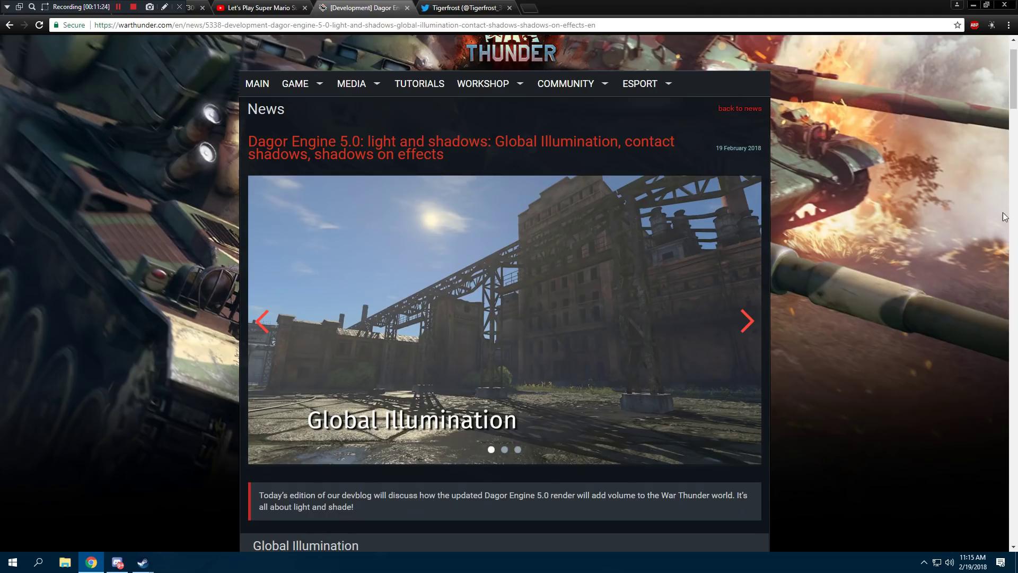
mouse_move(1014, 95)
mouse_down()
mouse_move(992, 252)
mouse_move(992, 392)
mouse_up()
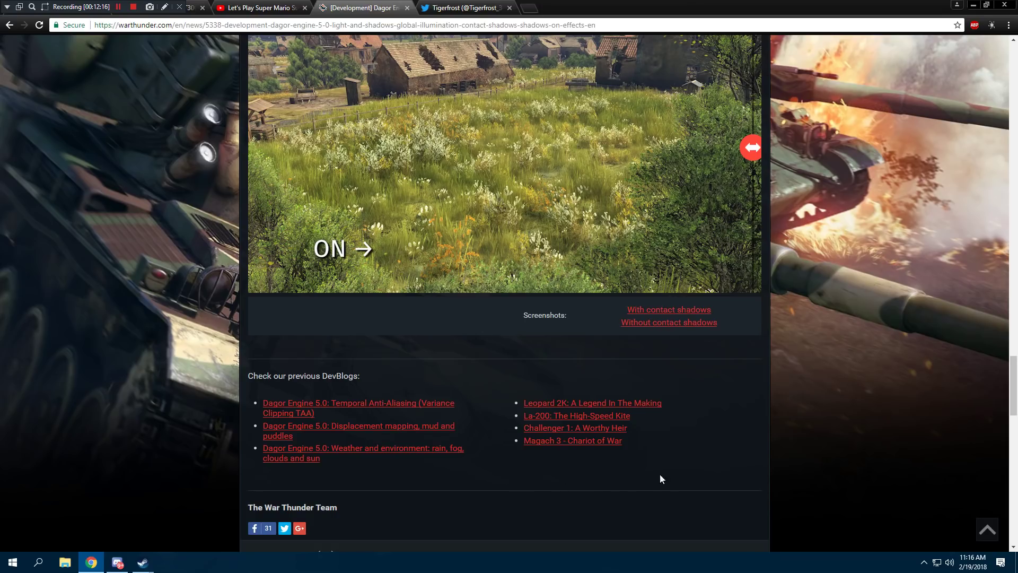
Step: Drag the scrollbar back up to the devblog's title and Global Illumination banner
drag(1014, 386, 1013, 88)
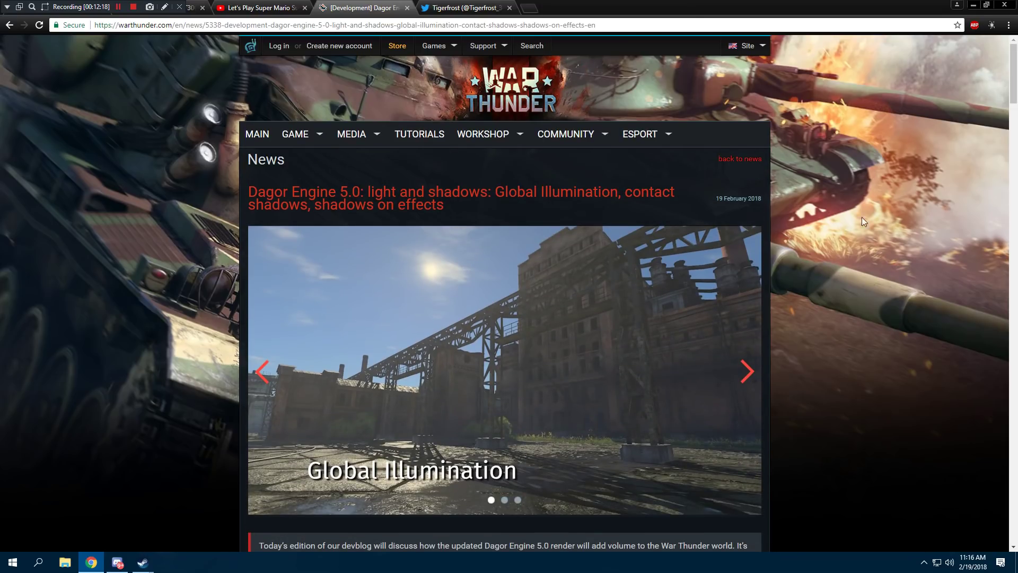
Step: Return to the War Thunder homepage via the header logo
click(475, 109)
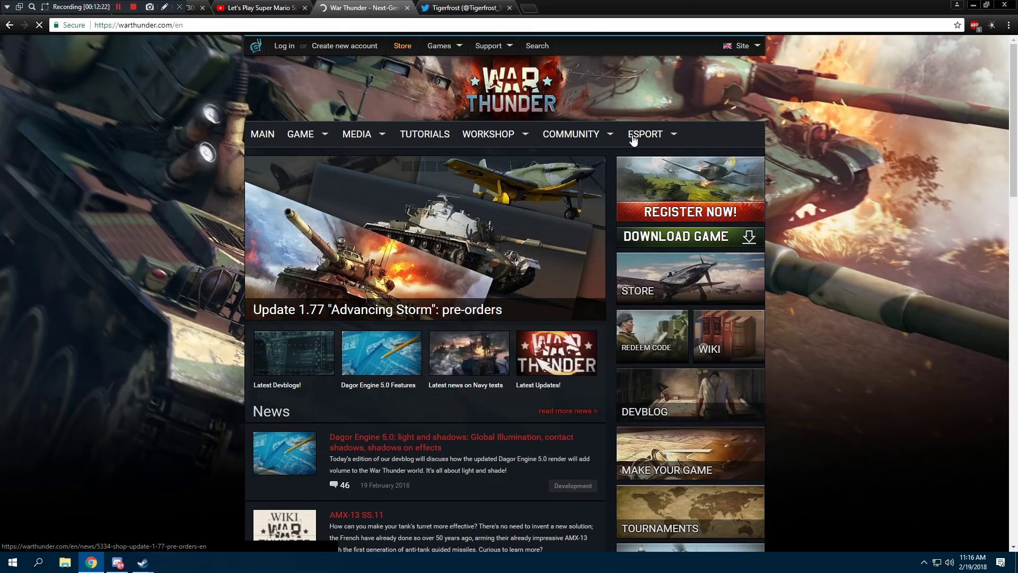
scroll(820, 316, down, 1)
scroll(820, 316, up, 1)
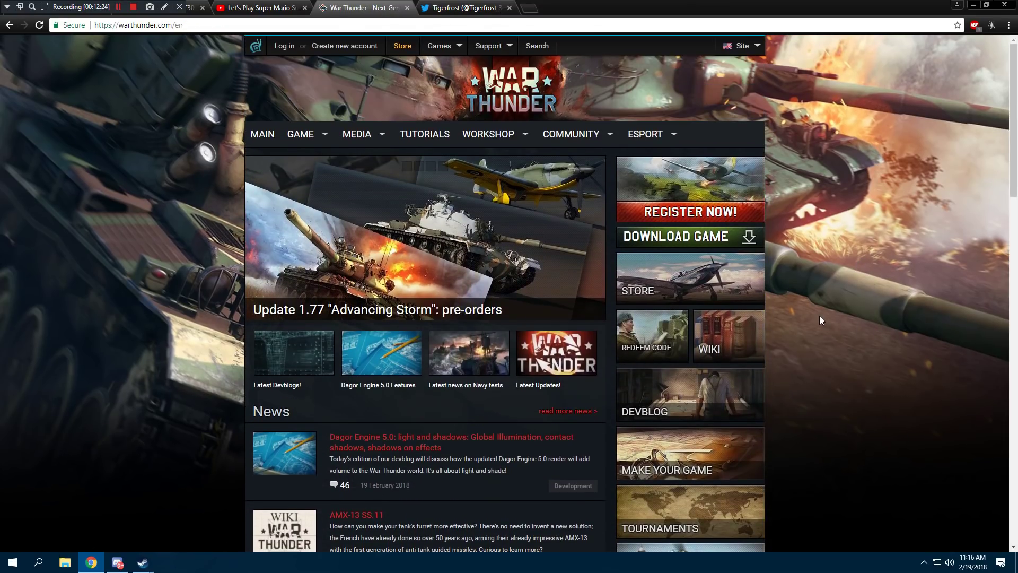